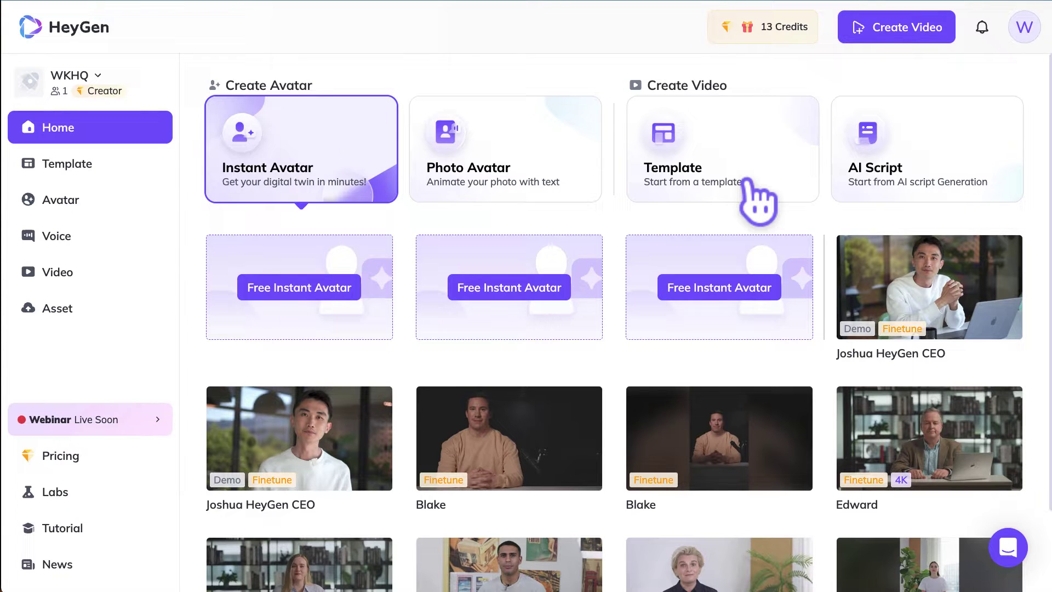
- Scroll down the Home dashboard to reach the Blake avatar card
{"action": "scroll", "coordinate": [546, 288], "scroll_direction": "down", "scroll_amount": 2}
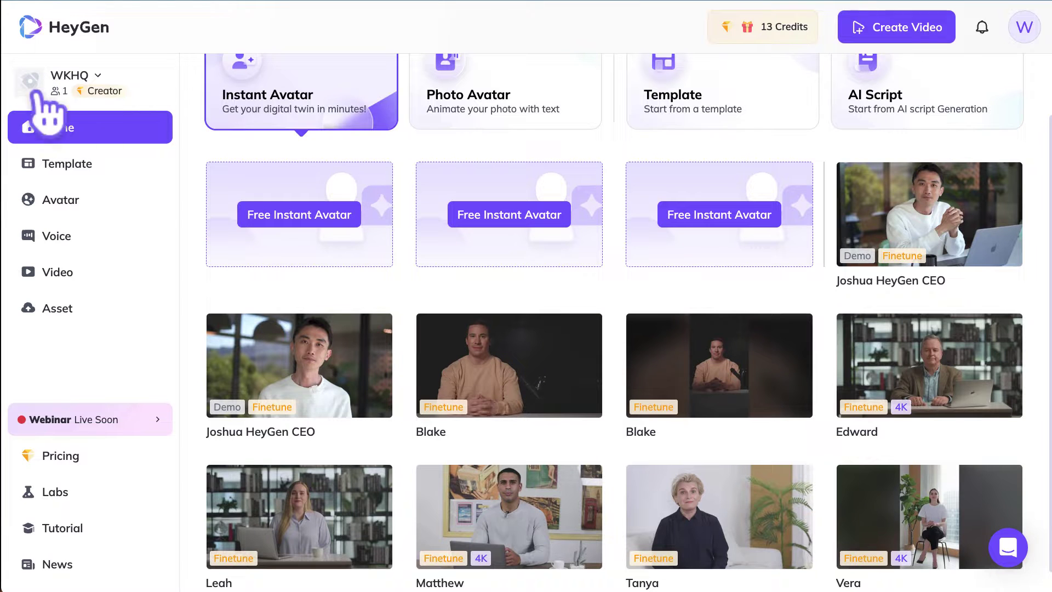
{"action": "scroll", "coordinate": [685, 345], "scroll_direction": "down", "scroll_amount": 1}
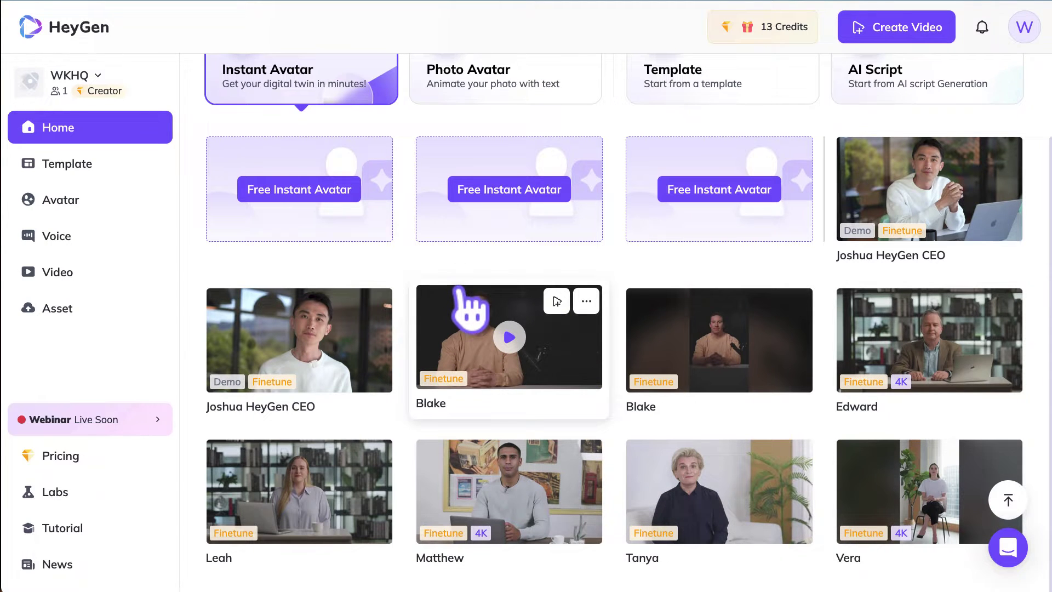
- Open Blake's Avatar Editing page, compare Close-up, Circle and Half-body framings, then launch AI Outfit
{"action": "left_click", "coordinate": [586, 301]}
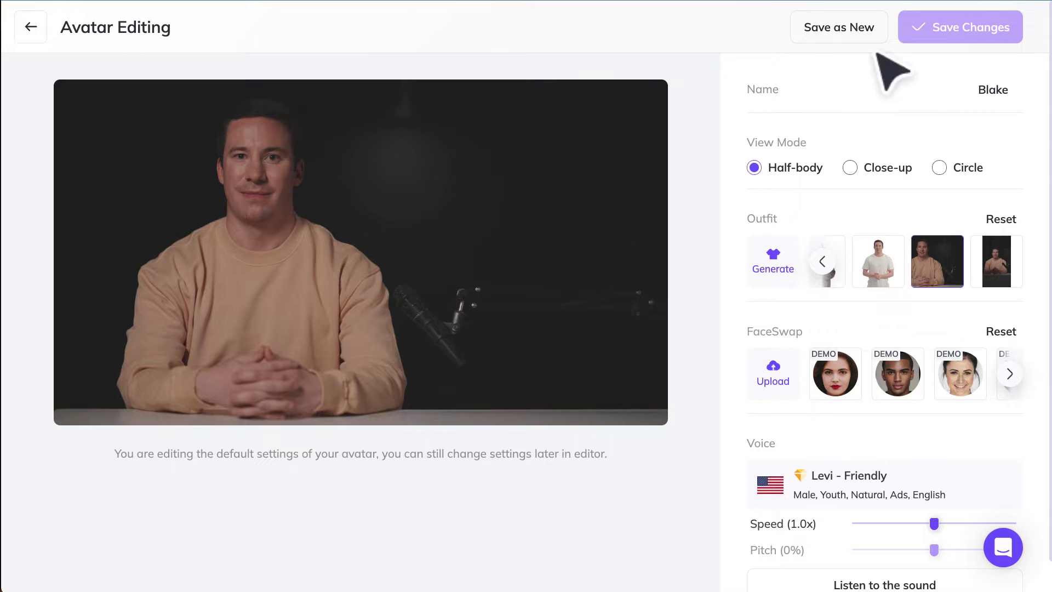
{"action": "double_click", "coordinate": [1003, 90]}
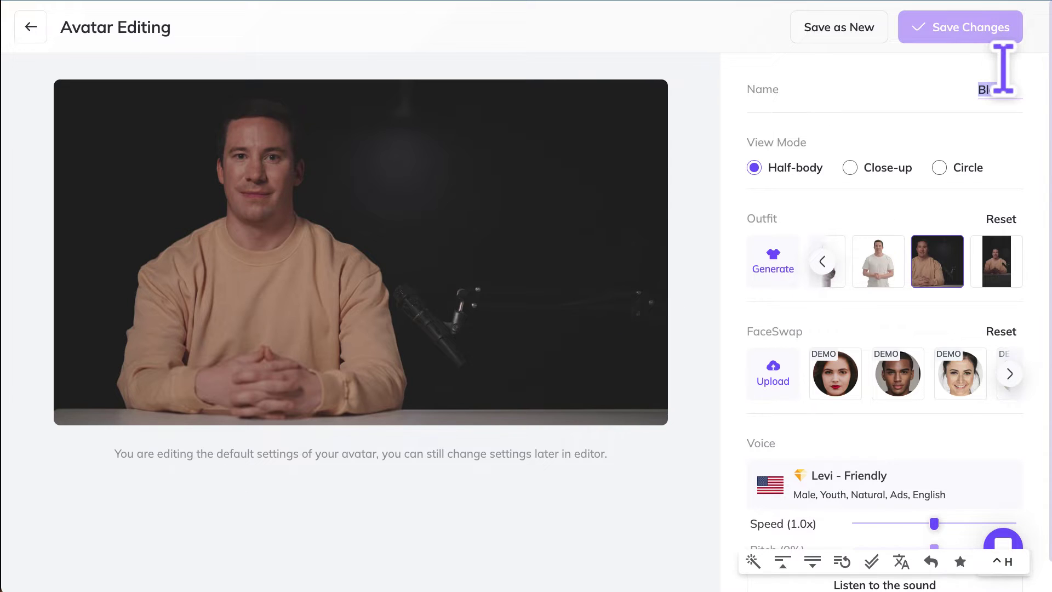
{"action": "left_click", "coordinate": [881, 164]}
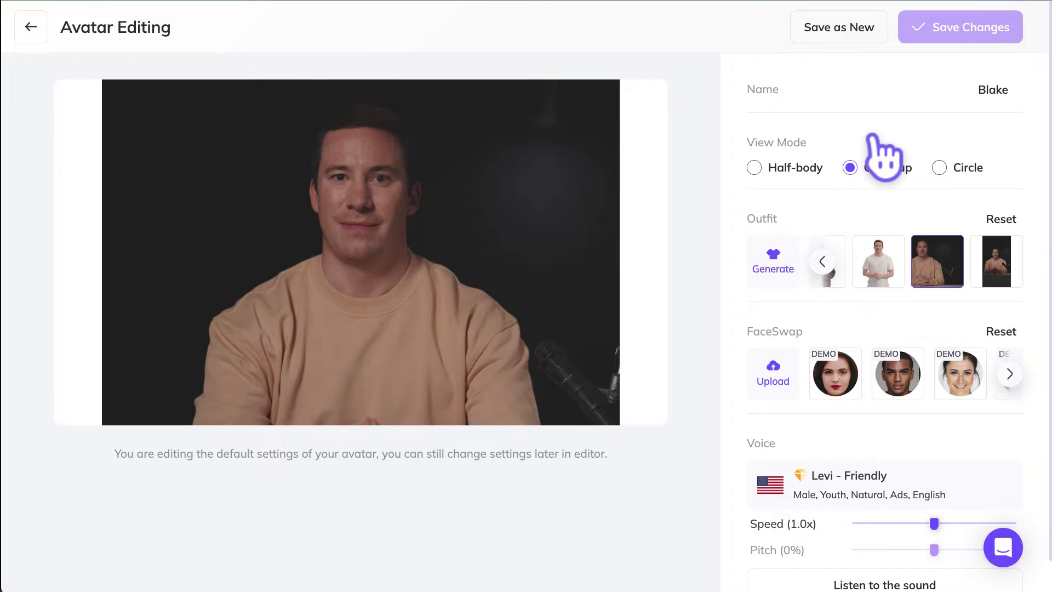
{"action": "left_click", "coordinate": [801, 164]}
{"action": "left_click", "coordinate": [903, 166]}
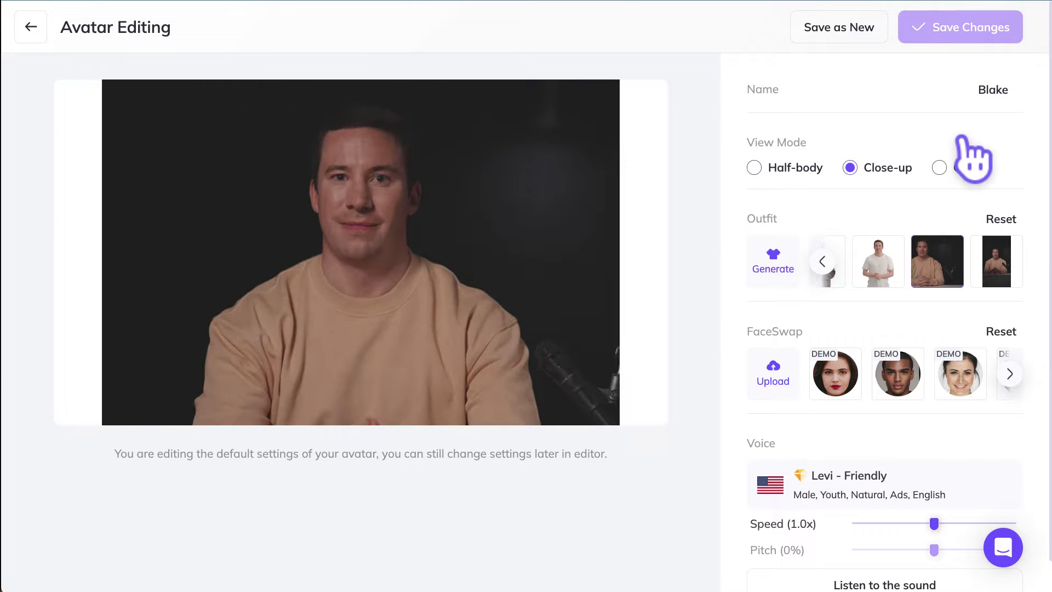
{"action": "left_click", "coordinate": [969, 162]}
{"action": "left_click", "coordinate": [766, 164]}
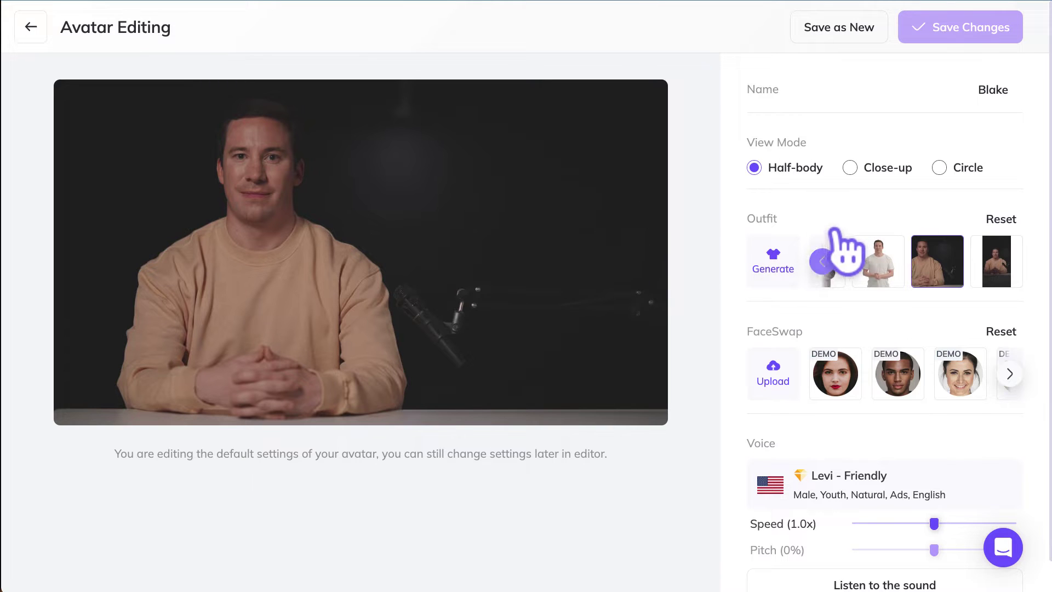
{"action": "left_click", "coordinate": [790, 249]}
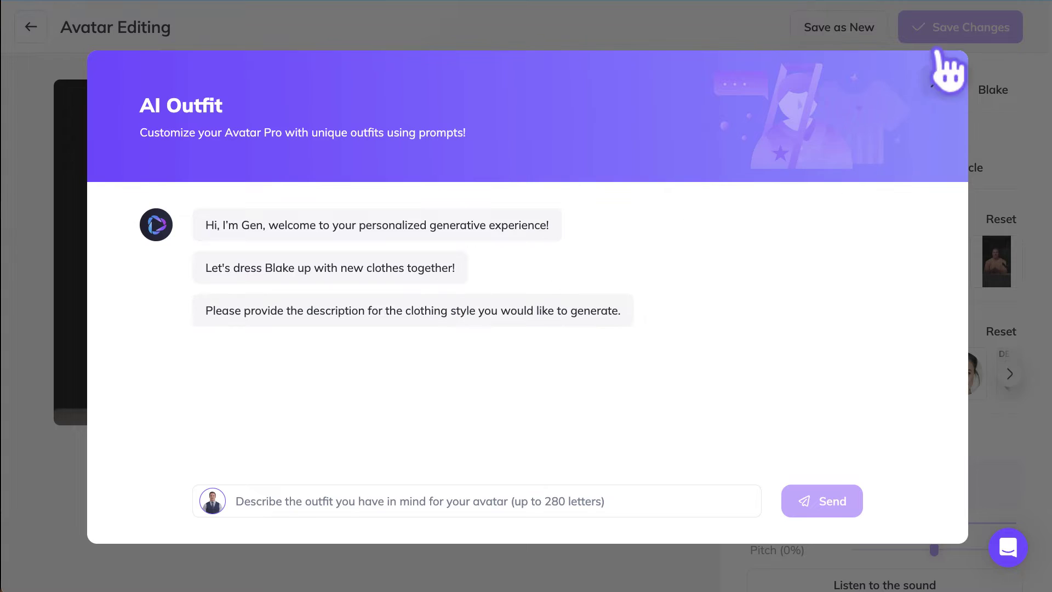
- Ask AI Outfit for 'blue hoodies' ideas and generate the navy blue hoodie with a printed logo
{"action": "left_click", "coordinate": [936, 81]}
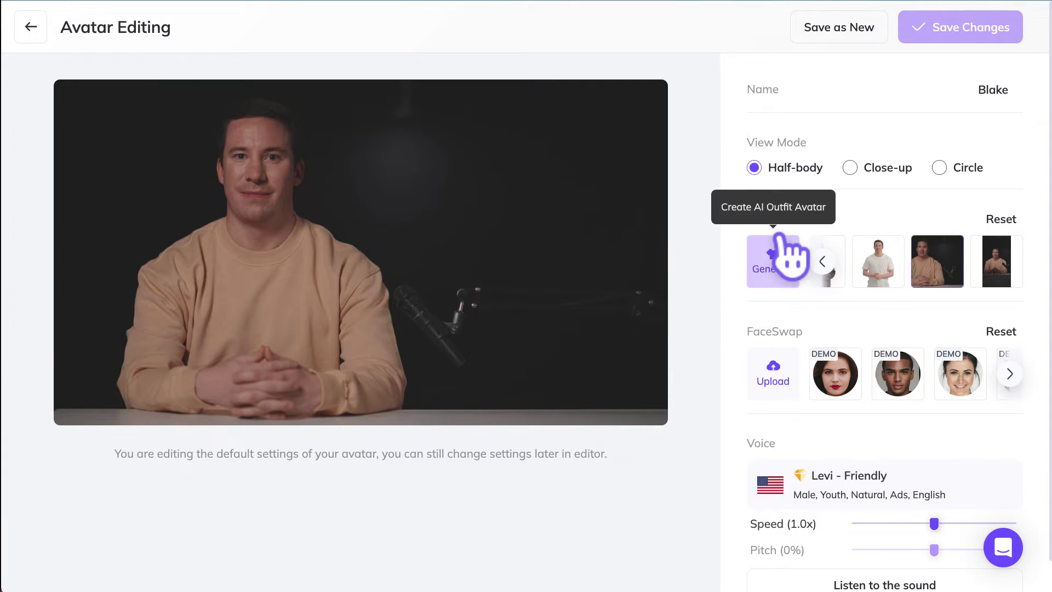
{"action": "left_click", "coordinate": [771, 259]}
{"action": "left_click", "coordinate": [356, 482]}
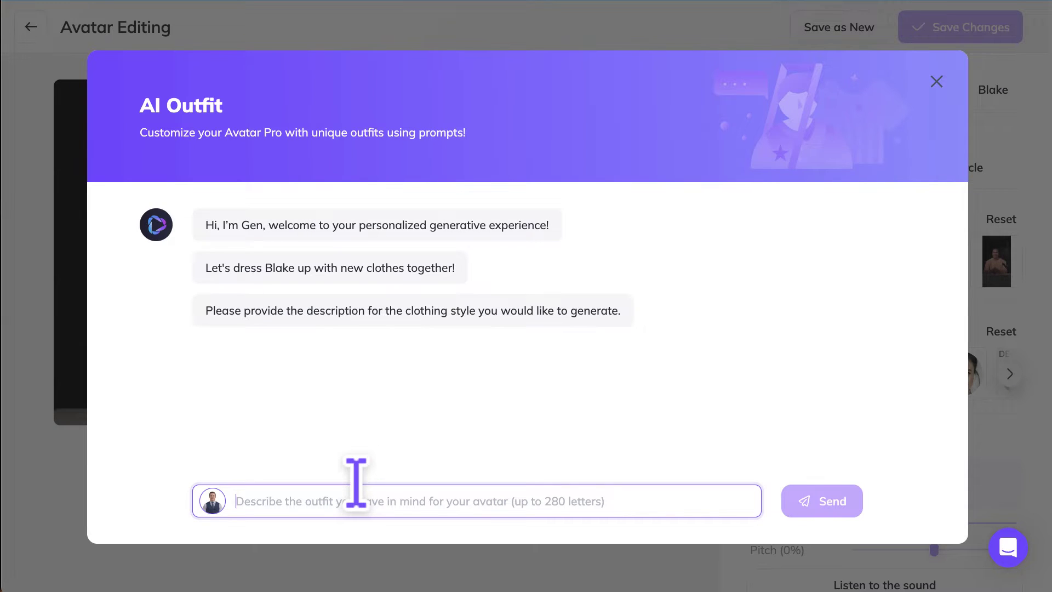
{"action": "type", "text": "blue"}
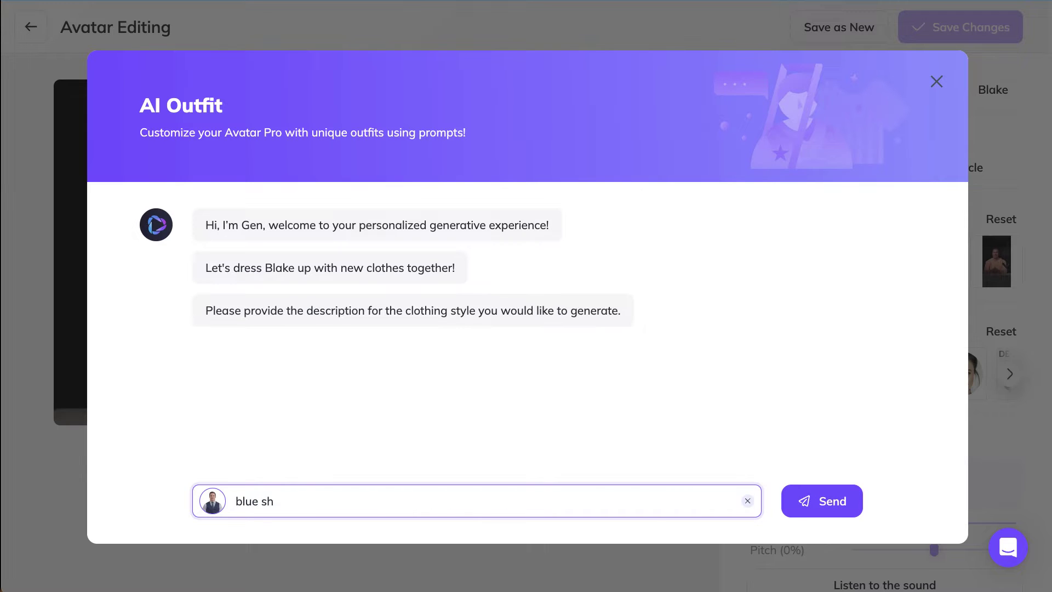
{"action": "type", "text": " hoodies"}
{"action": "key", "text": "Return"}
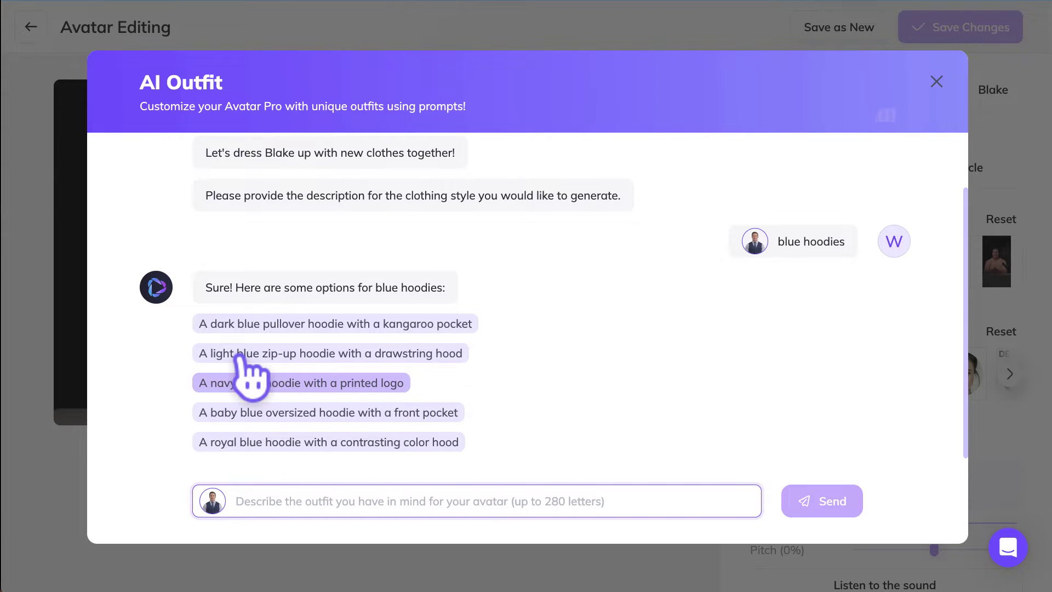
{"action": "left_click", "coordinate": [246, 378]}
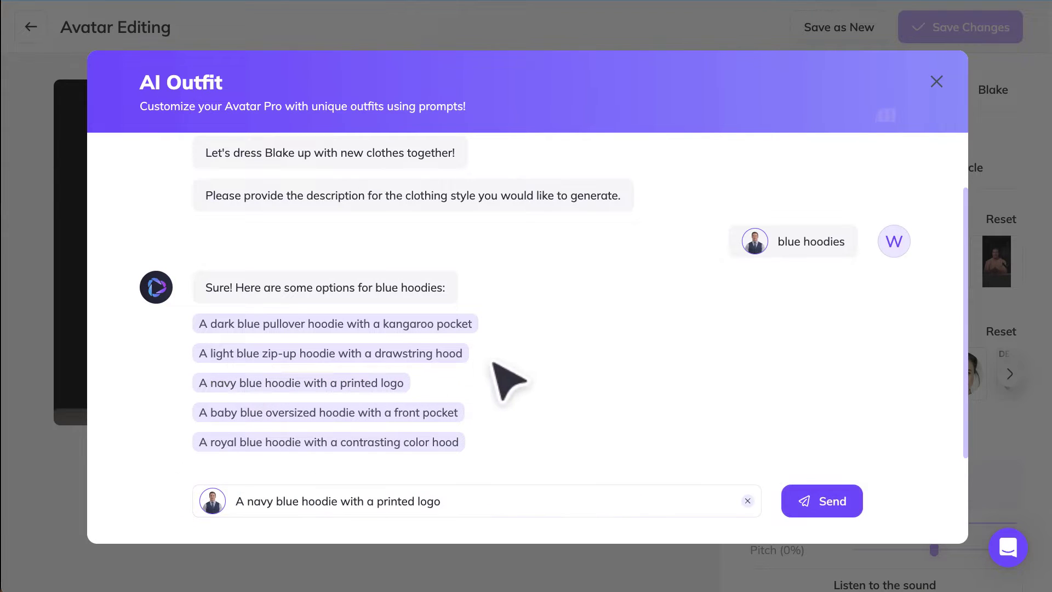
{"action": "left_click", "coordinate": [837, 495]}
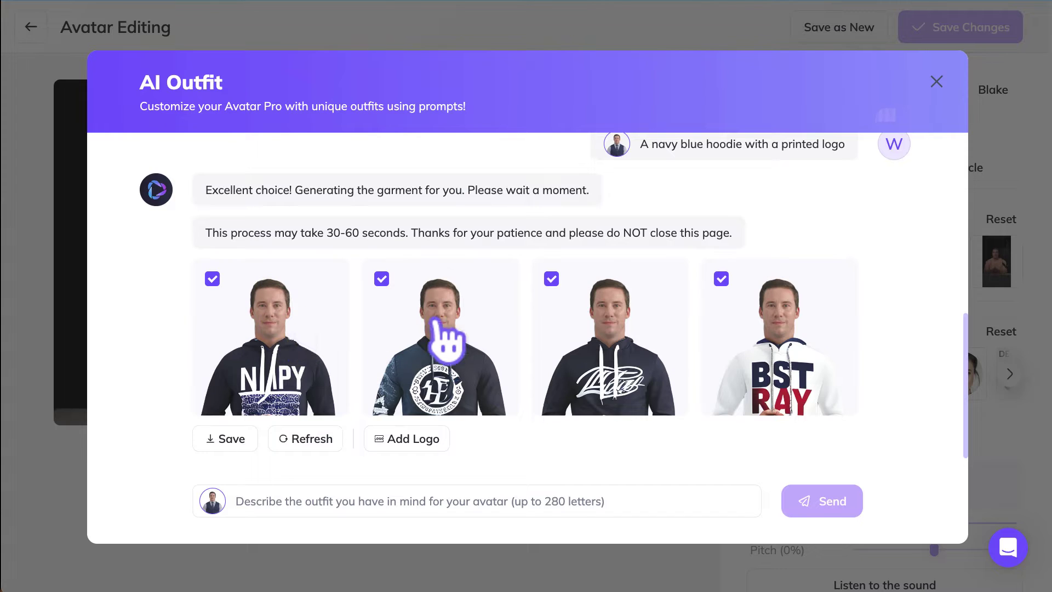
- Tick the second navy hoodie design and look through all four generated variations
{"action": "left_click", "coordinate": [465, 330]}
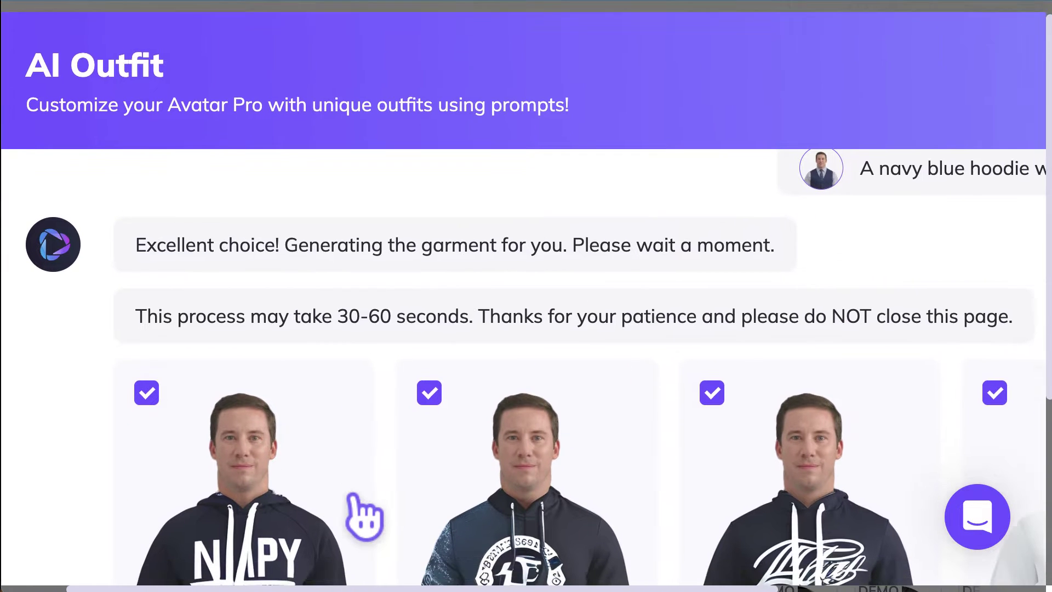
{"action": "scroll", "coordinate": [363, 515], "scroll_direction": "down", "scroll_amount": 2}
{"action": "scroll", "coordinate": [358, 507], "scroll_direction": "right", "scroll_amount": 2}
{"action": "scroll", "coordinate": [358, 500], "scroll_direction": "right", "scroll_amount": 2}
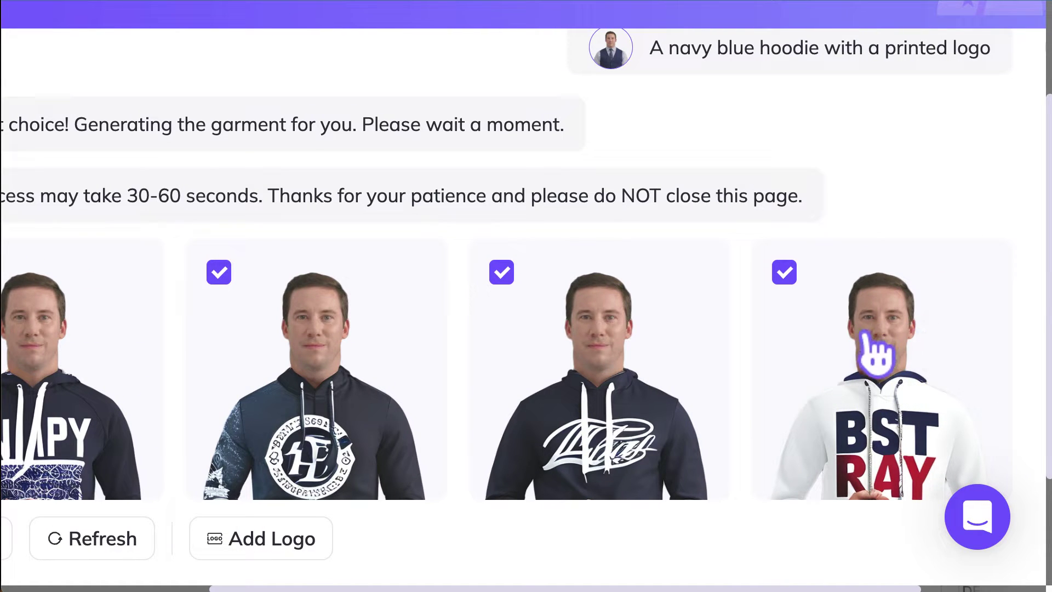
{"action": "scroll", "coordinate": [582, 383], "scroll_direction": "left", "scroll_amount": 3}
{"action": "scroll", "coordinate": [582, 383], "scroll_direction": "down", "scroll_amount": 3}
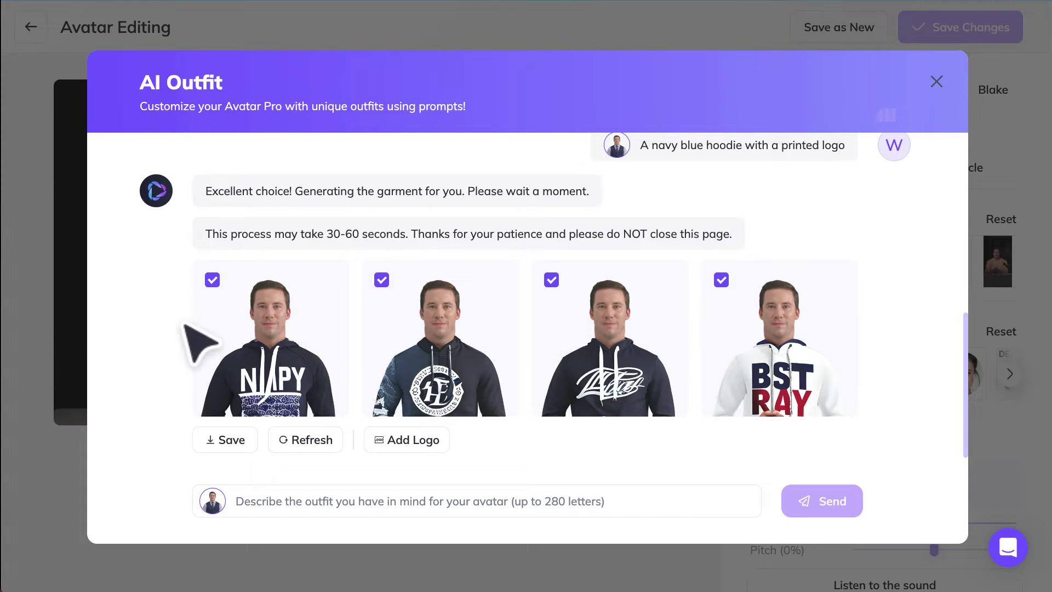
- Request a white collar shirt without logos and generate the crisp white button-up shirt idea
{"action": "left_click", "coordinate": [360, 485]}
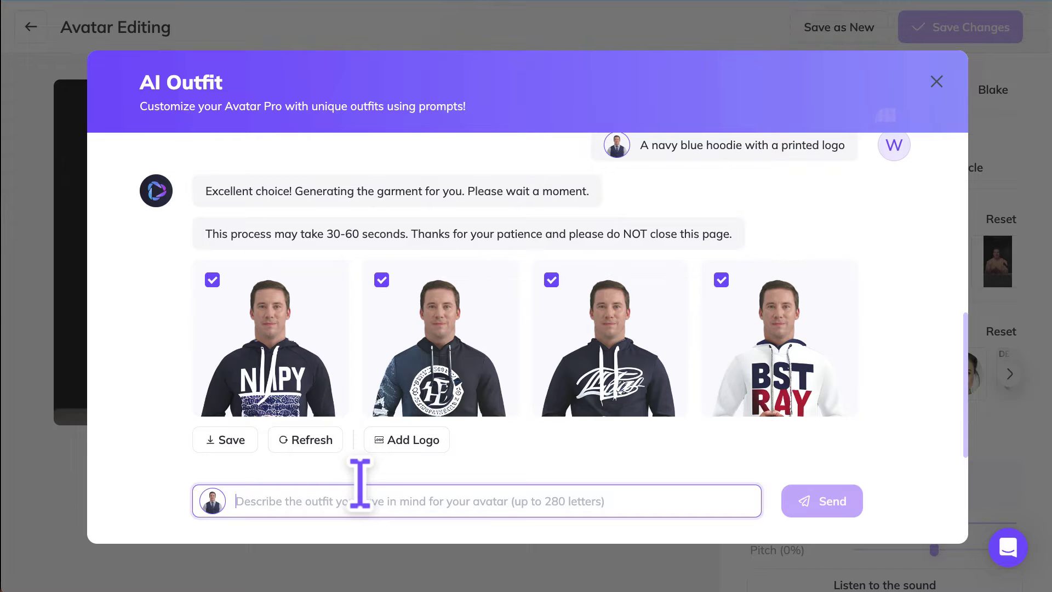
{"action": "type", "text": "a s"}
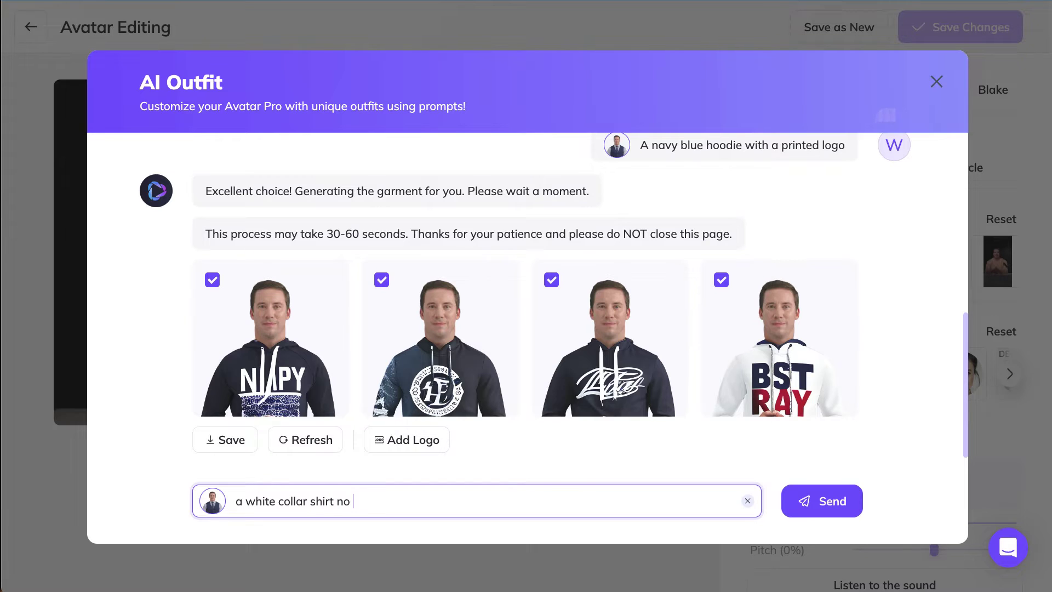
{"action": "type", "text": "s"}
{"action": "key", "text": "Return"}
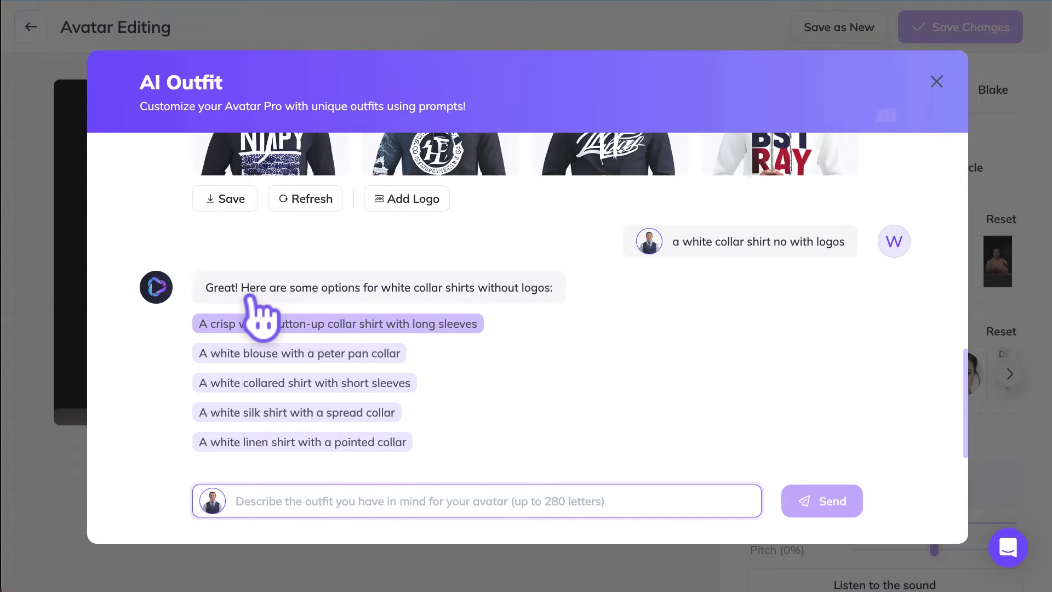
{"action": "left_click", "coordinate": [257, 315]}
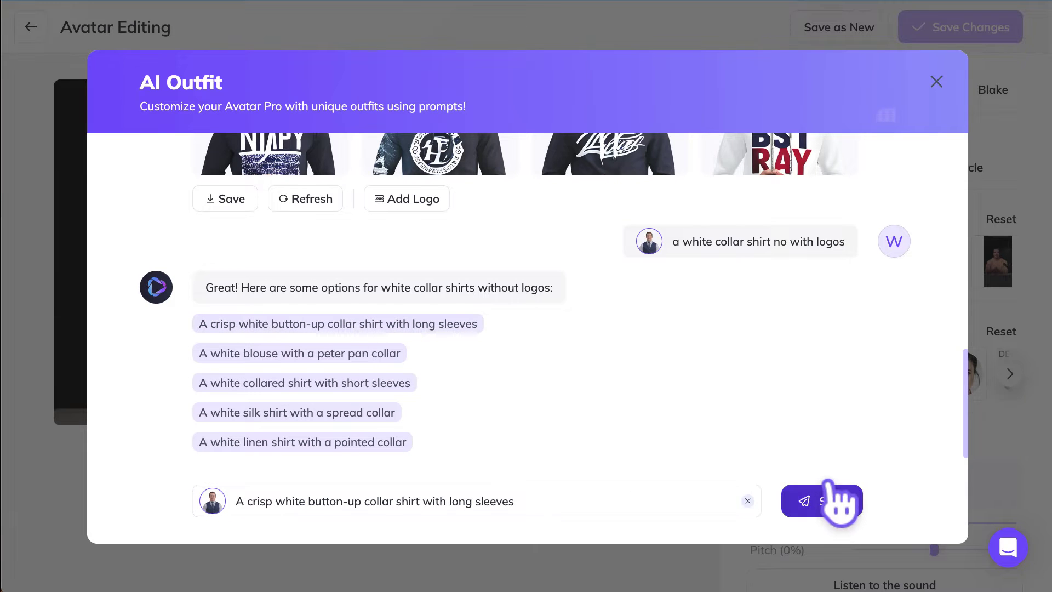
{"action": "left_click", "coordinate": [831, 500]}
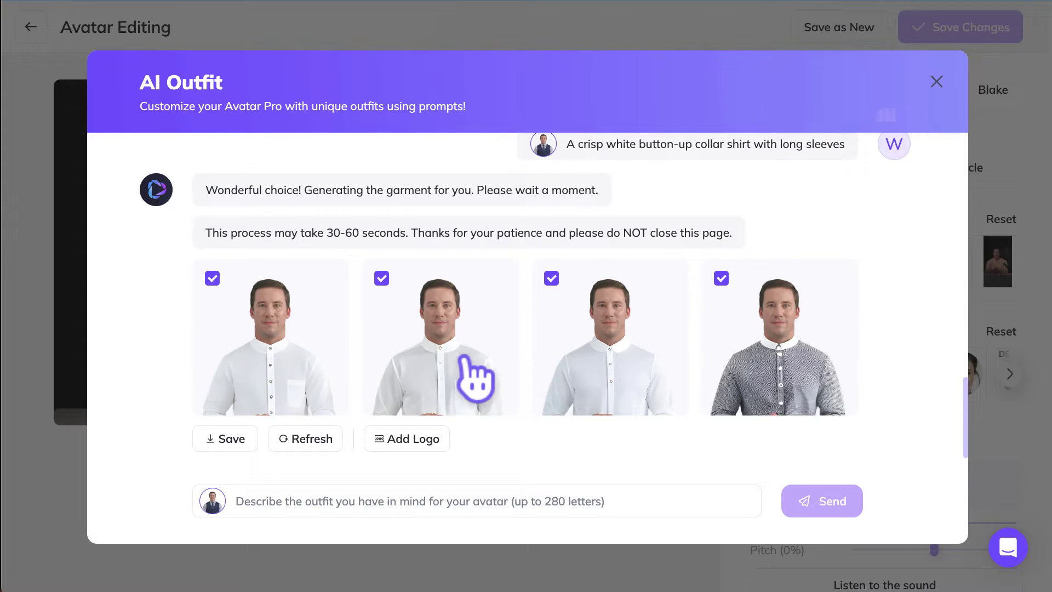
- Leave only the second white shirt checked and save it to Blake's avatar
{"action": "left_click", "coordinate": [497, 380]}
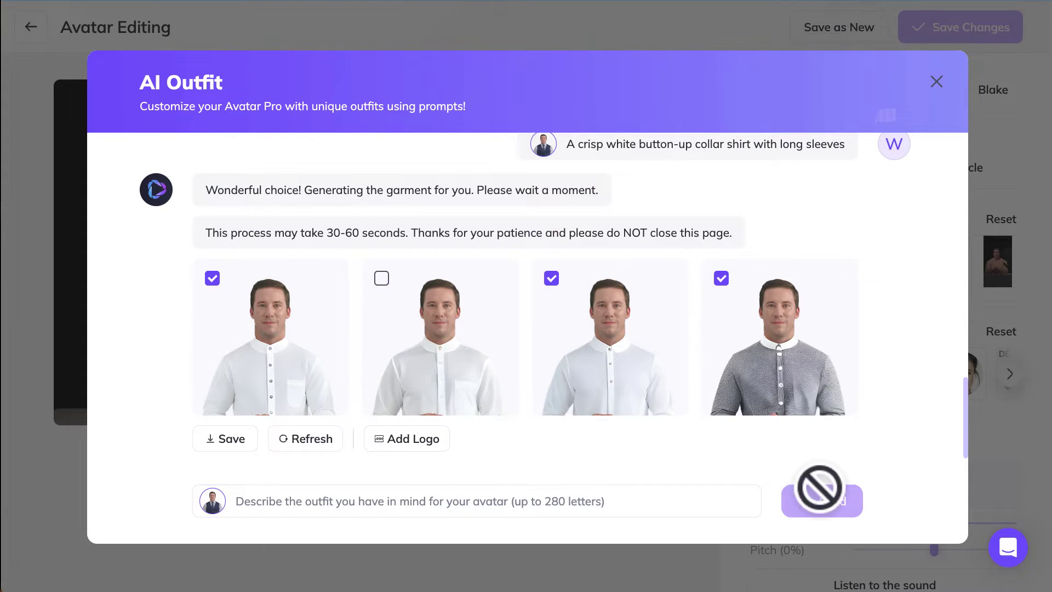
{"action": "left_click", "coordinate": [414, 273]}
{"action": "left_click", "coordinate": [287, 279]}
{"action": "left_click", "coordinate": [582, 304]}
{"action": "left_click", "coordinate": [742, 293]}
{"action": "left_click", "coordinate": [246, 430]}
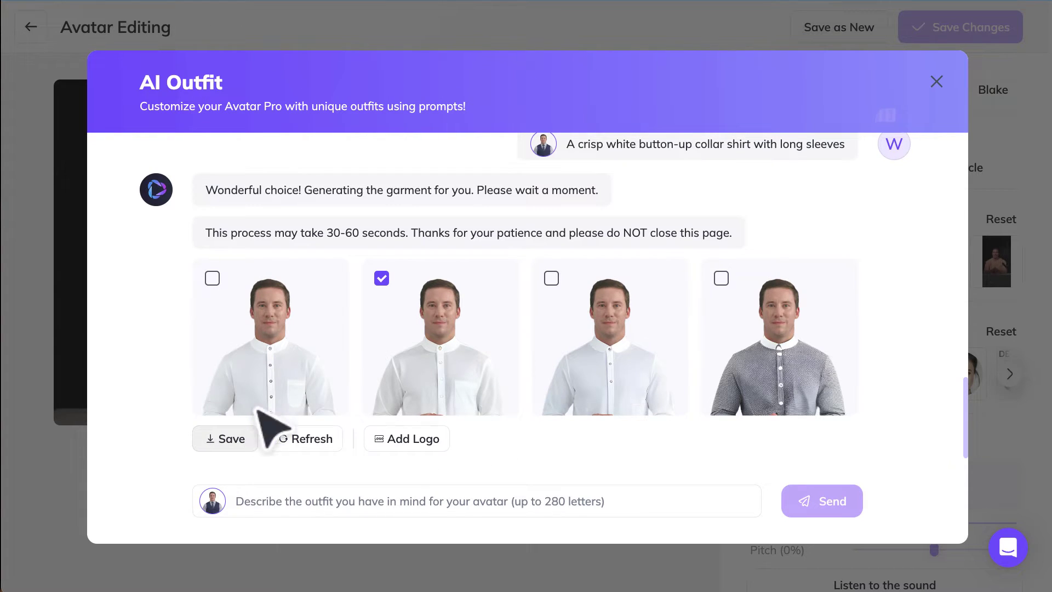
{"action": "left_click", "coordinate": [239, 434]}
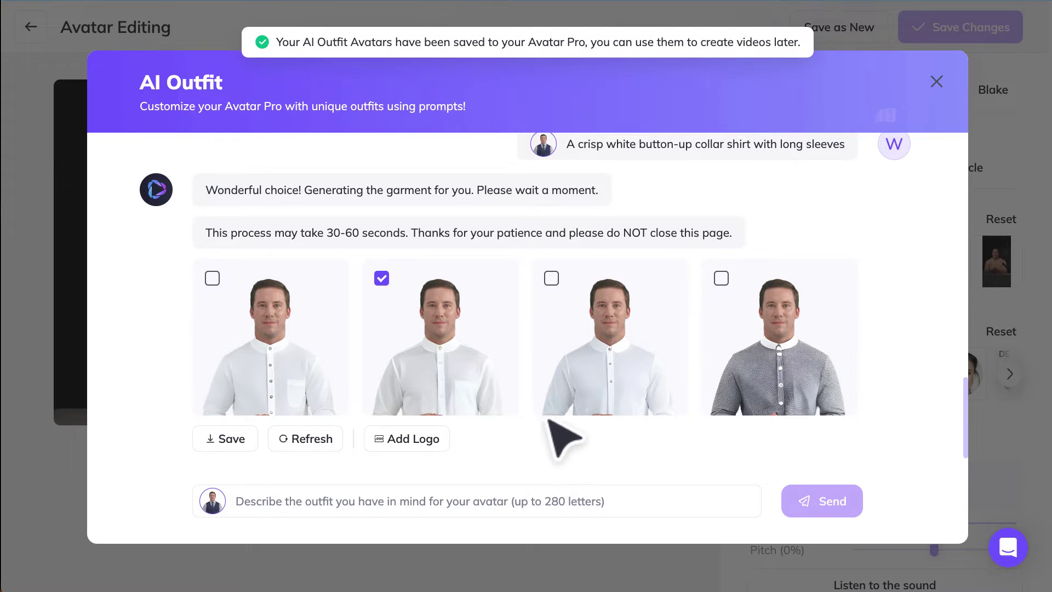
- Go from the outfit generator to the Avatar library and open Blake's studio avatar for editing
{"action": "left_click", "coordinate": [936, 81]}
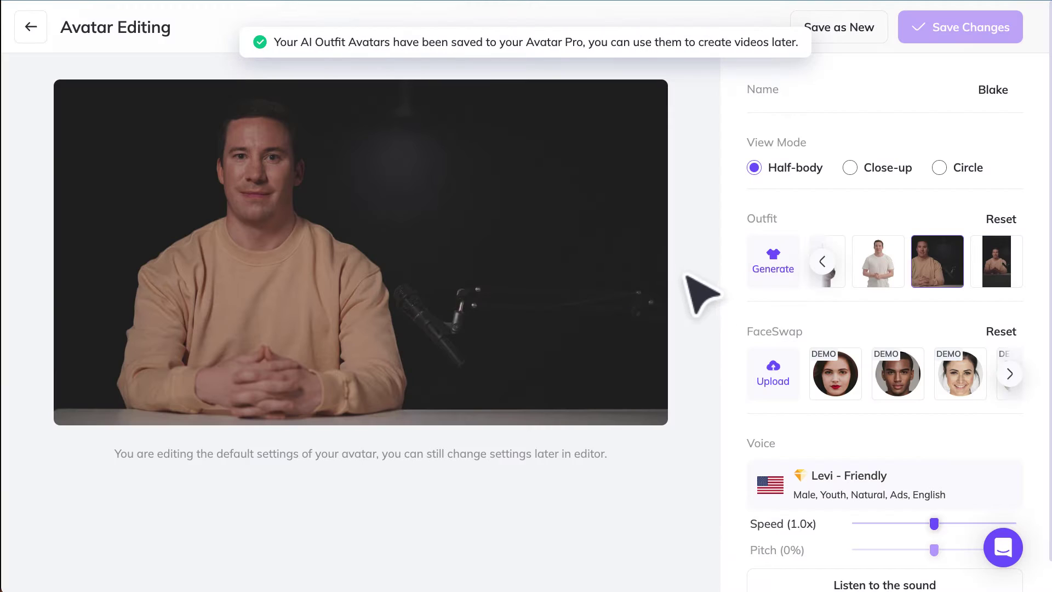
{"action": "left_click", "coordinate": [35, 12]}
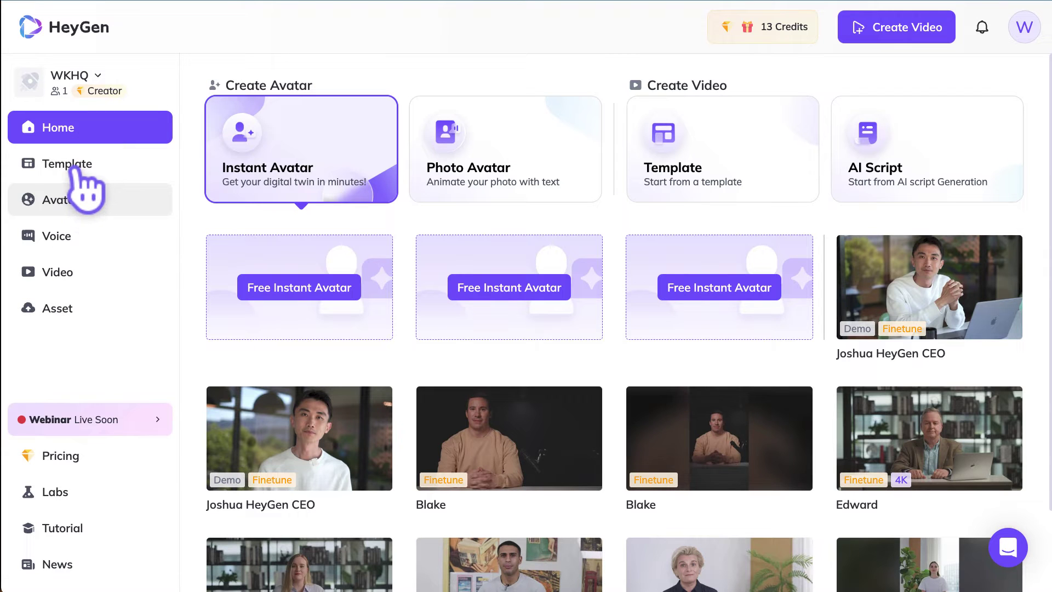
{"action": "left_click", "coordinate": [82, 199]}
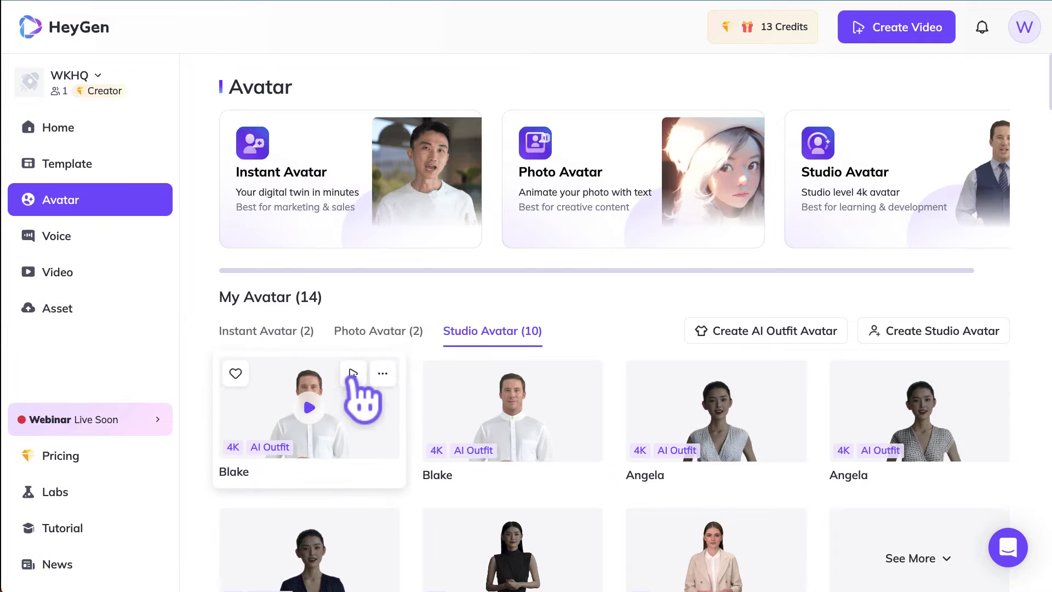
{"action": "left_click", "coordinate": [372, 397]}
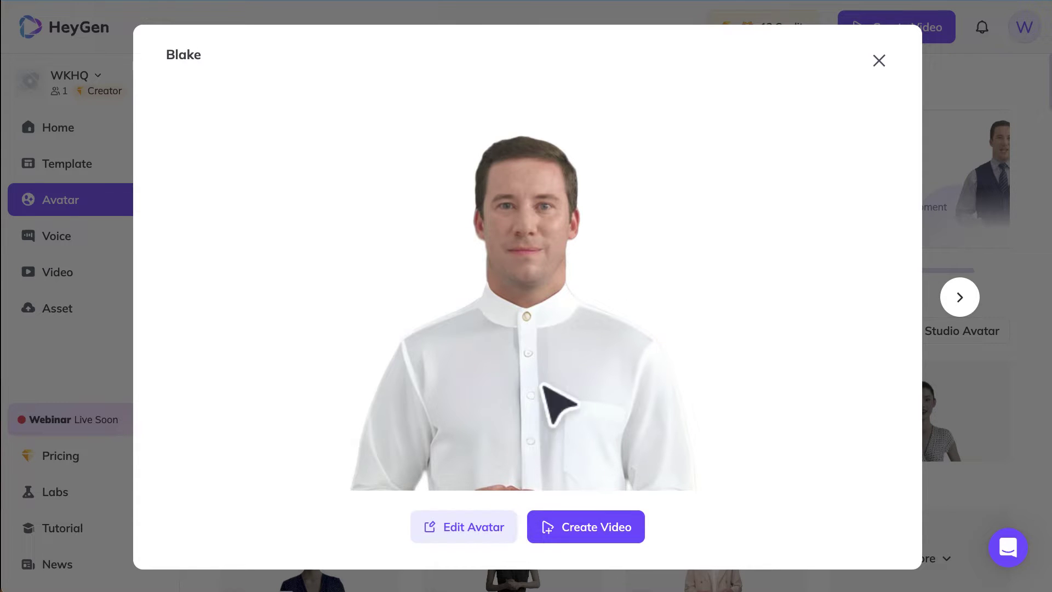
{"action": "left_click", "coordinate": [496, 512]}
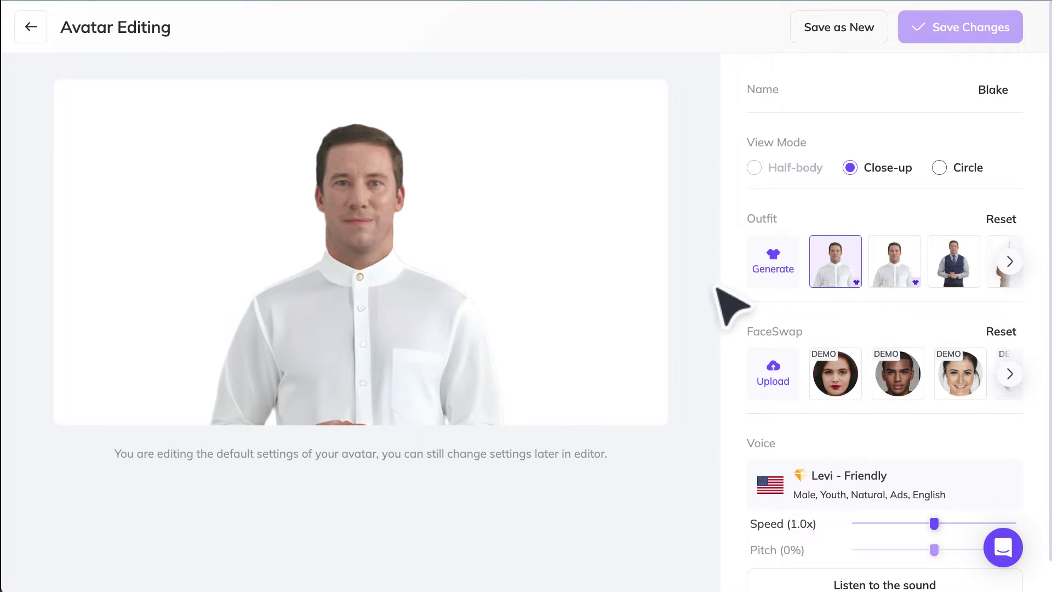
- Try the second and then the first FaceSwap demo faces on Blake
{"action": "left_click", "coordinate": [909, 366]}
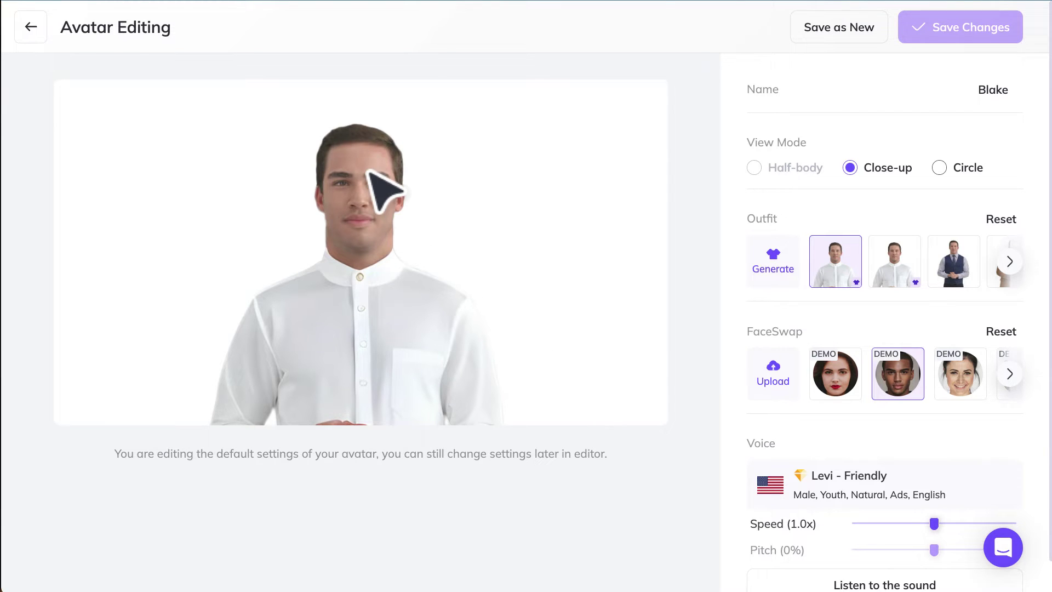
{"action": "key", "text": "super+plus"}
{"action": "key", "text": "super+plus"}
{"action": "key", "text": "super+minus"}
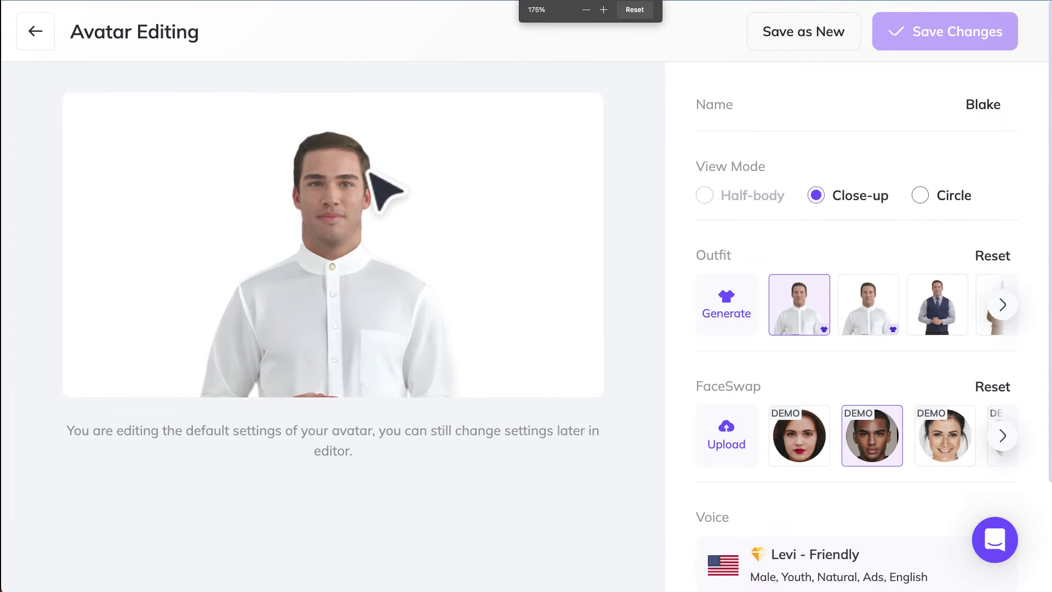
{"action": "right_click", "coordinate": [361, 208]}
{"action": "key", "text": "Escape"}
{"action": "left_click", "coordinate": [803, 412]}
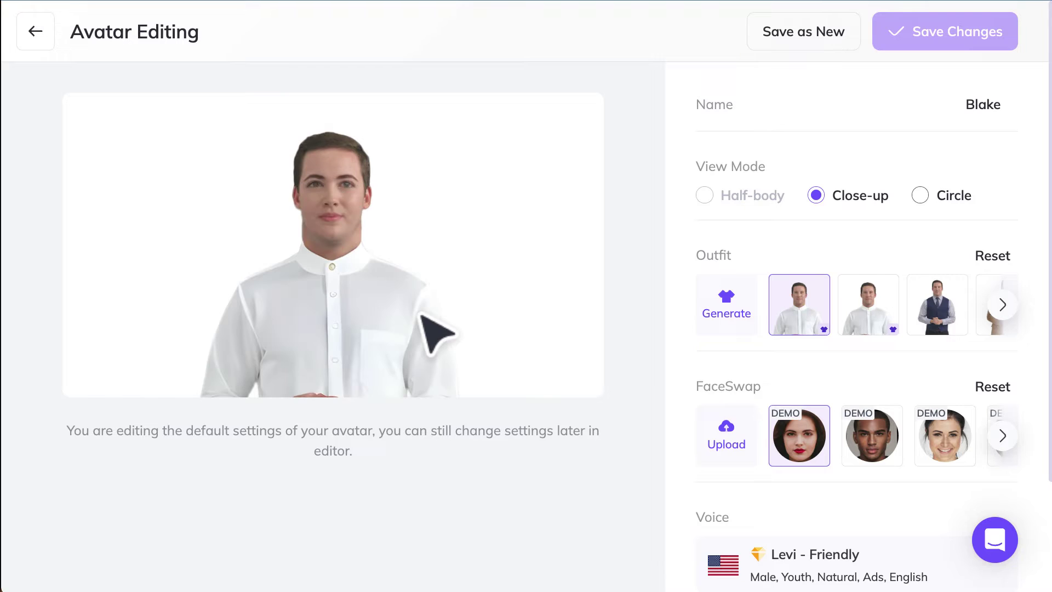
- Show more demo faces and try the third, fourth, and finally the dark-skinned face
{"action": "left_click", "coordinate": [1003, 436]}
{"action": "left_click", "coordinate": [934, 435]}
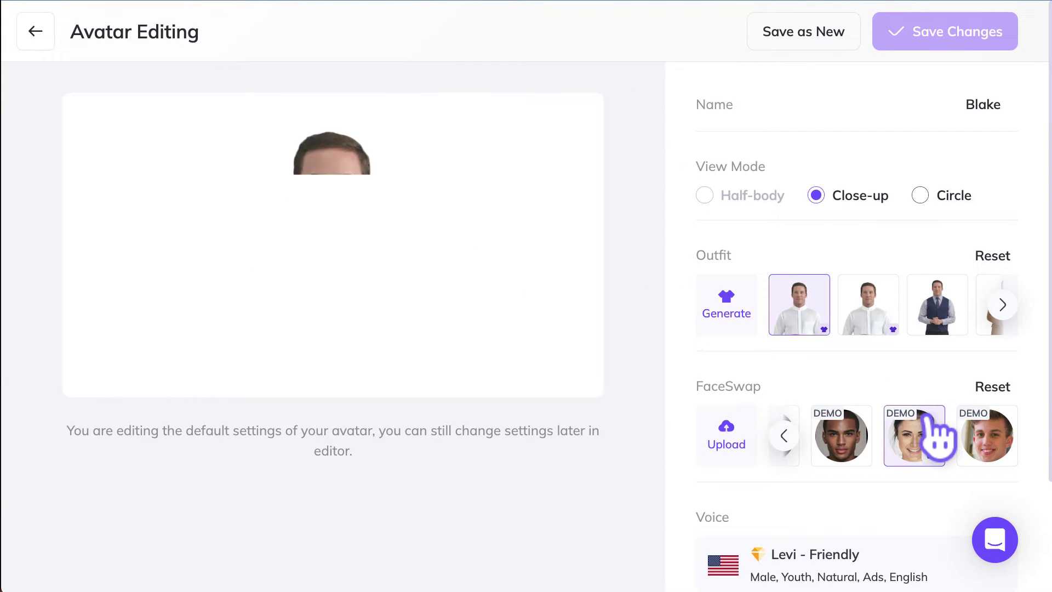
{"action": "left_click", "coordinate": [993, 408]}
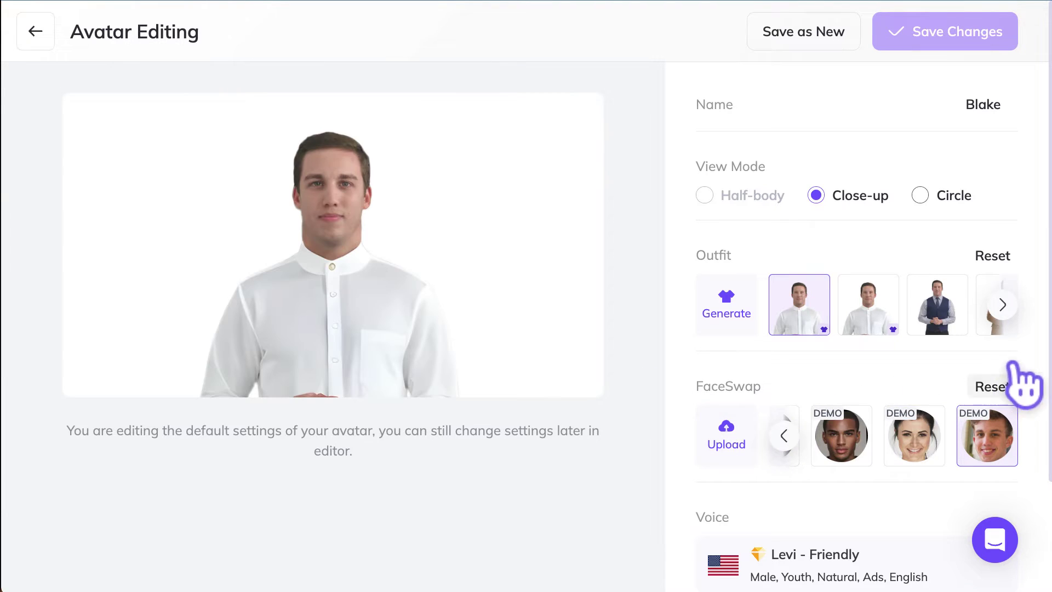
{"action": "left_click", "coordinate": [857, 425]}
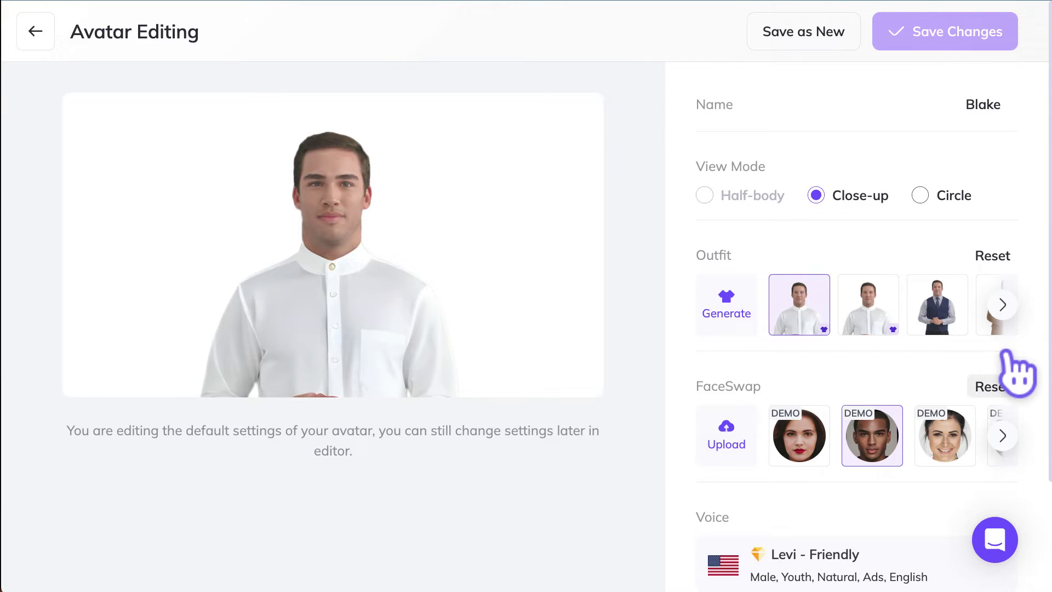
{"action": "scroll", "coordinate": [892, 382], "scroll_direction": "down", "scroll_amount": 2}
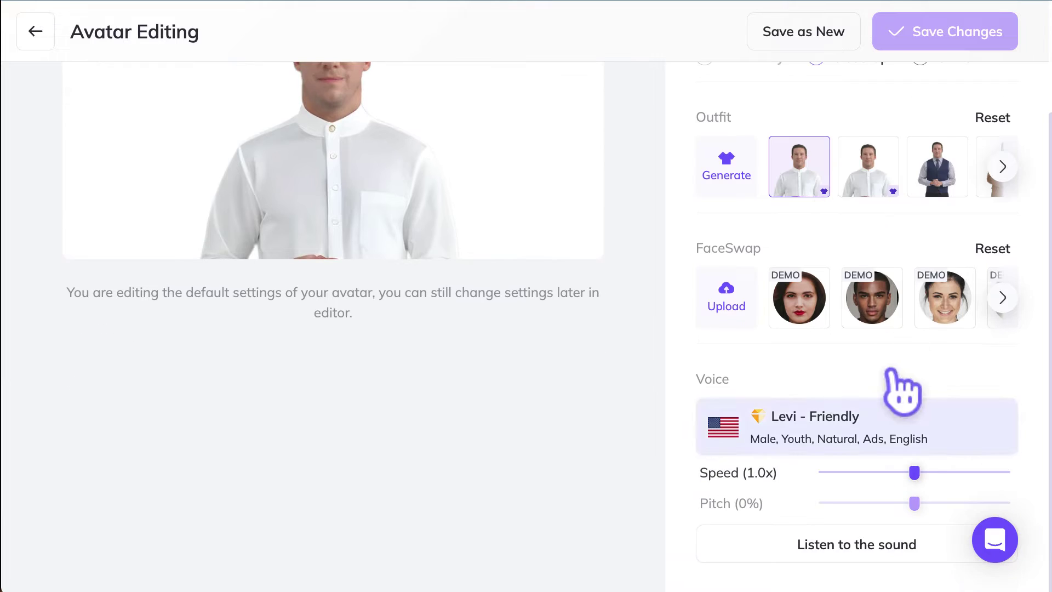
{"action": "scroll", "coordinate": [635, 452], "scroll_direction": "up", "scroll_amount": 2}
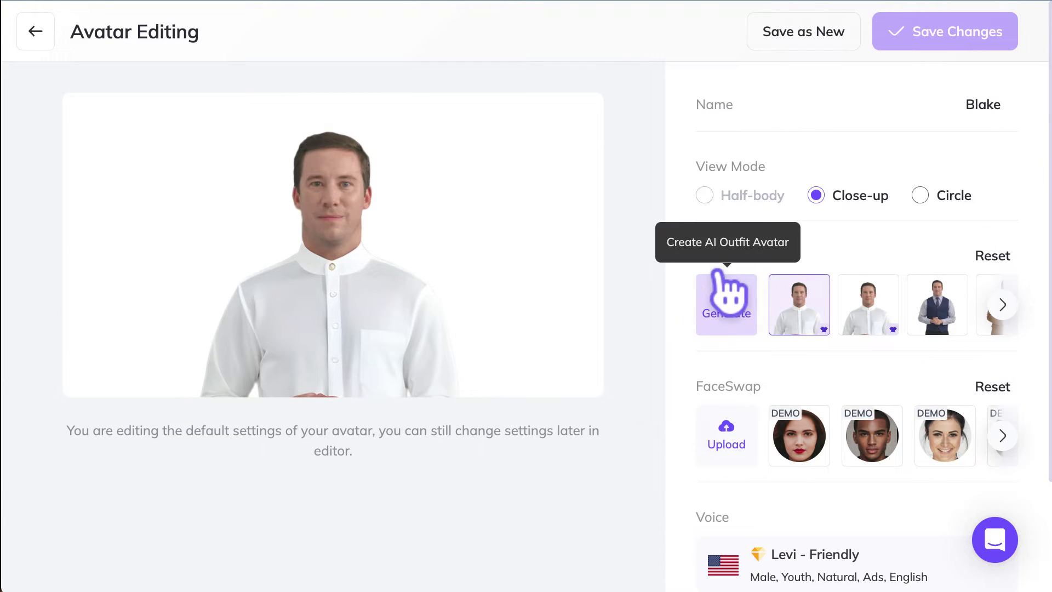
{"action": "scroll", "coordinate": [821, 345], "scroll_direction": "down", "scroll_amount": 1}
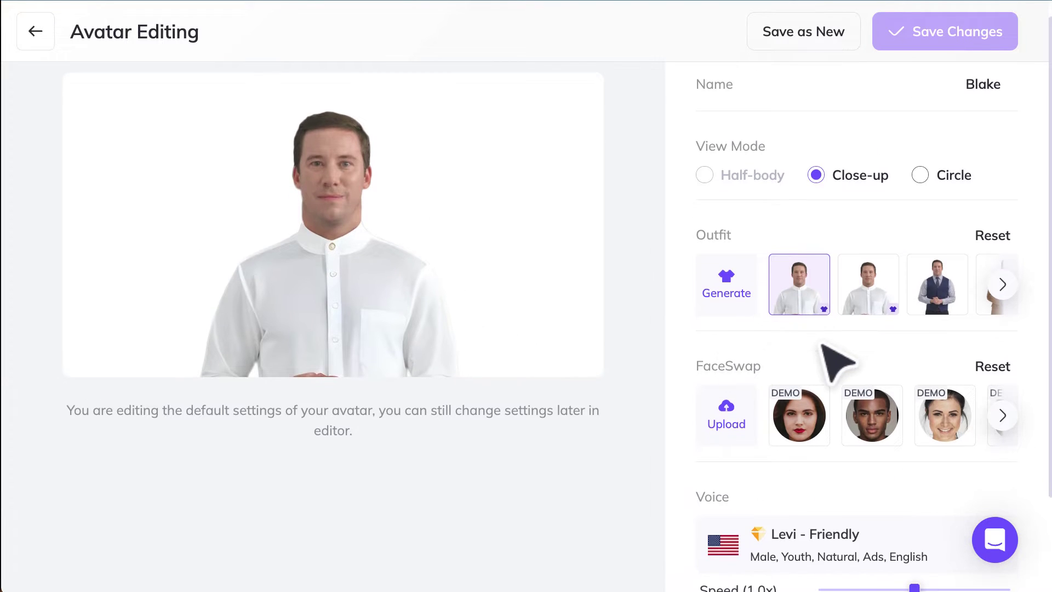
{"action": "scroll", "coordinate": [789, 351], "scroll_direction": "down", "scroll_amount": 2}
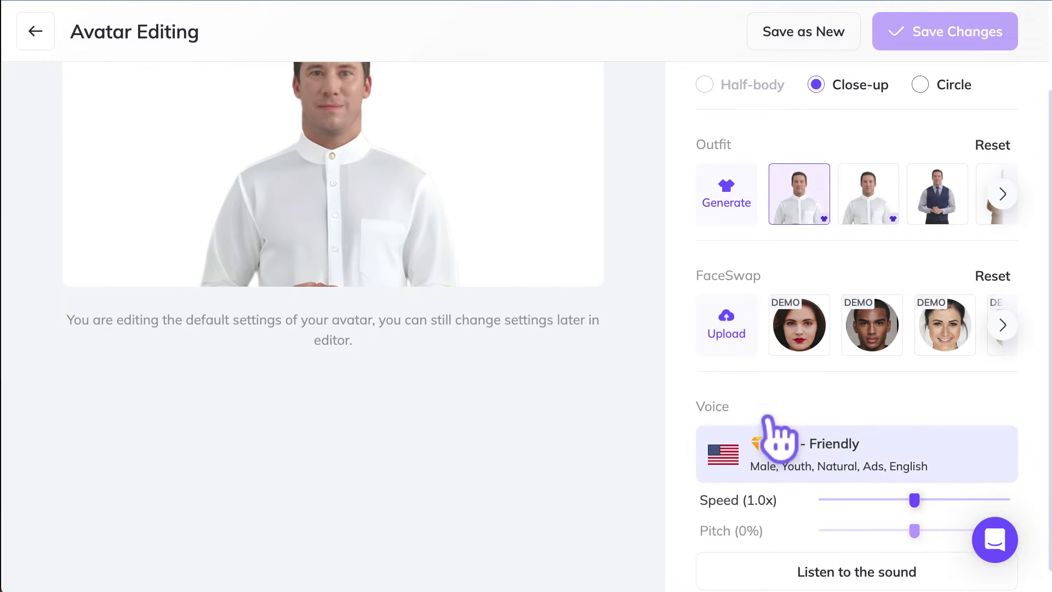
- Preview Dylan - Cheerful in the AI Voice list, then select Charles - Friendly as the voice
{"action": "left_click", "coordinate": [830, 416]}
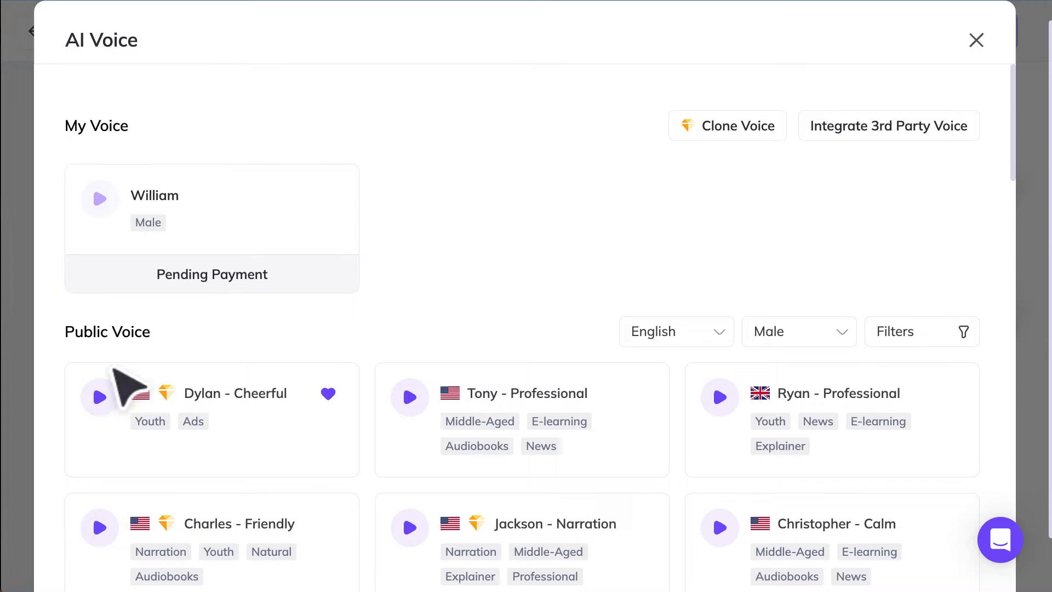
{"action": "left_click", "coordinate": [109, 386]}
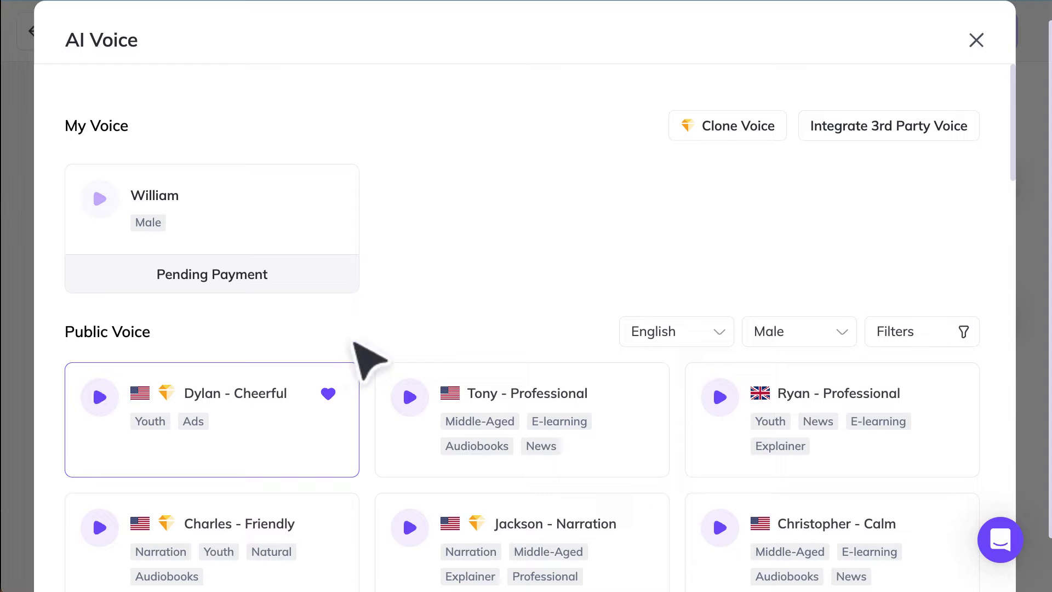
{"action": "scroll", "coordinate": [434, 328], "scroll_direction": "down", "scroll_amount": 1}
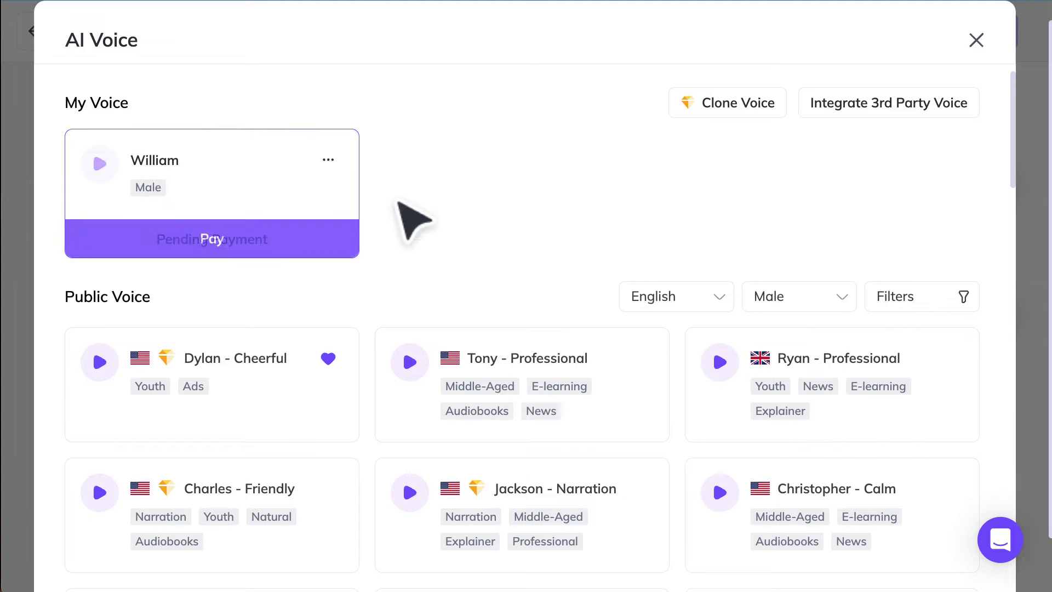
{"action": "scroll", "coordinate": [444, 274], "scroll_direction": "down", "scroll_amount": 5}
{"action": "scroll", "coordinate": [453, 305], "scroll_direction": "up", "scroll_amount": 5}
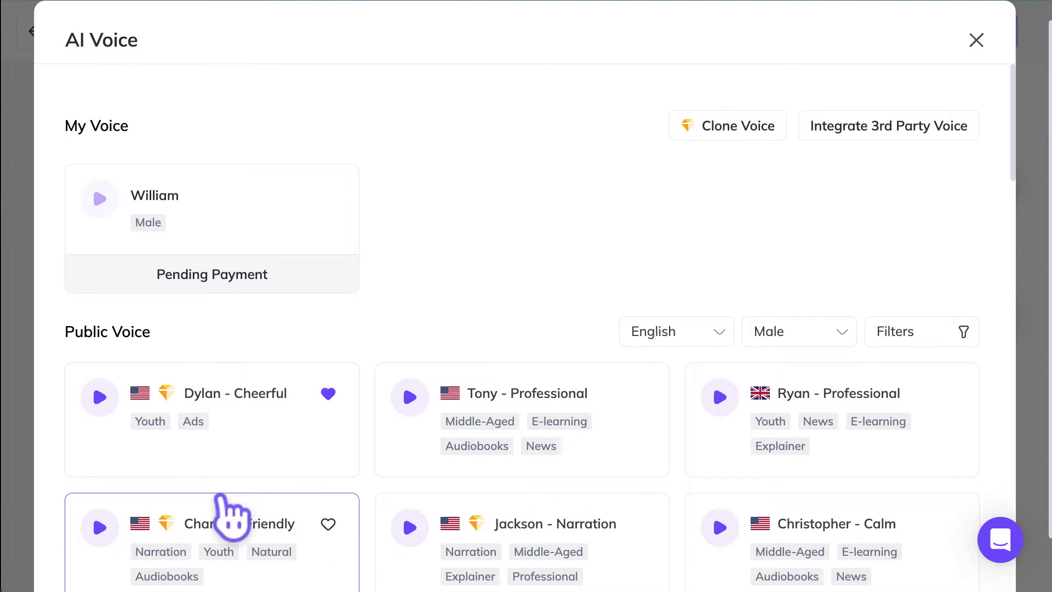
{"action": "left_click", "coordinate": [228, 512]}
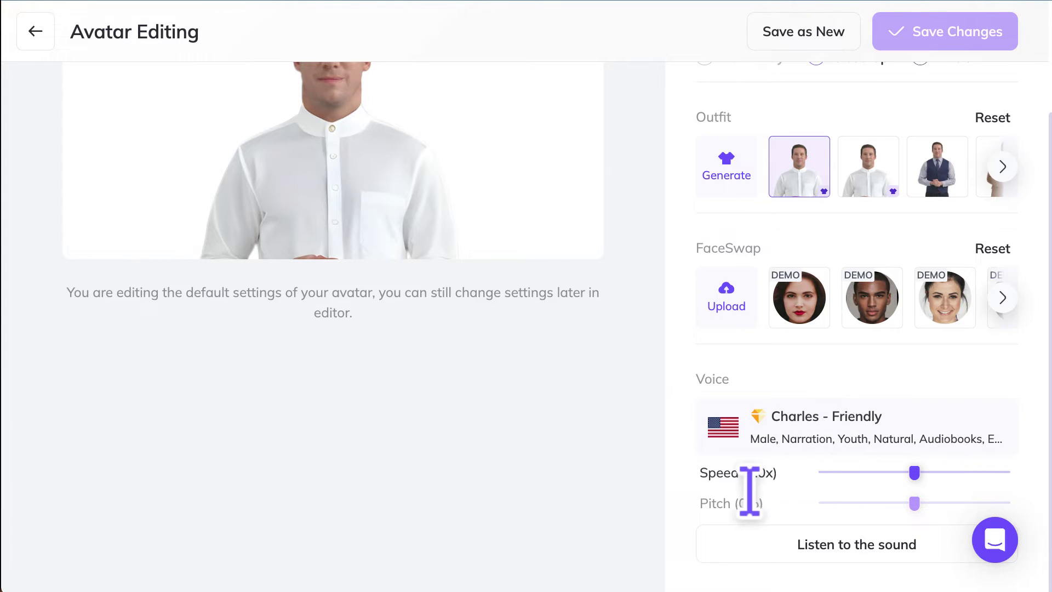
- Set the voice speed to 1.1x and confirm Charles - Friendly stays selected
{"action": "triple_click", "coordinate": [722, 488]}
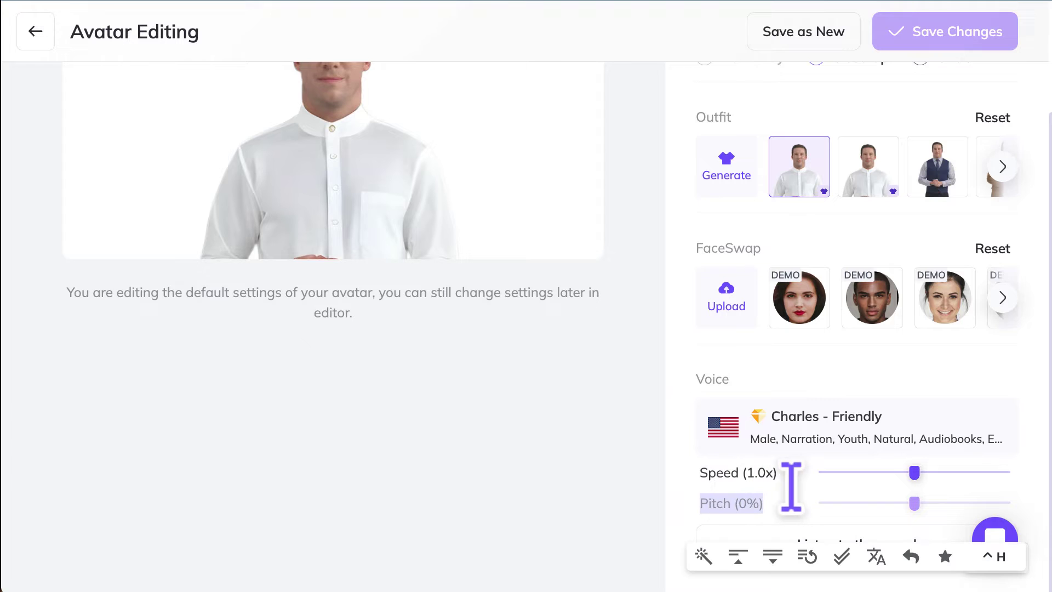
{"action": "left_click", "coordinate": [784, 515]}
{"action": "left_click", "coordinate": [771, 440]}
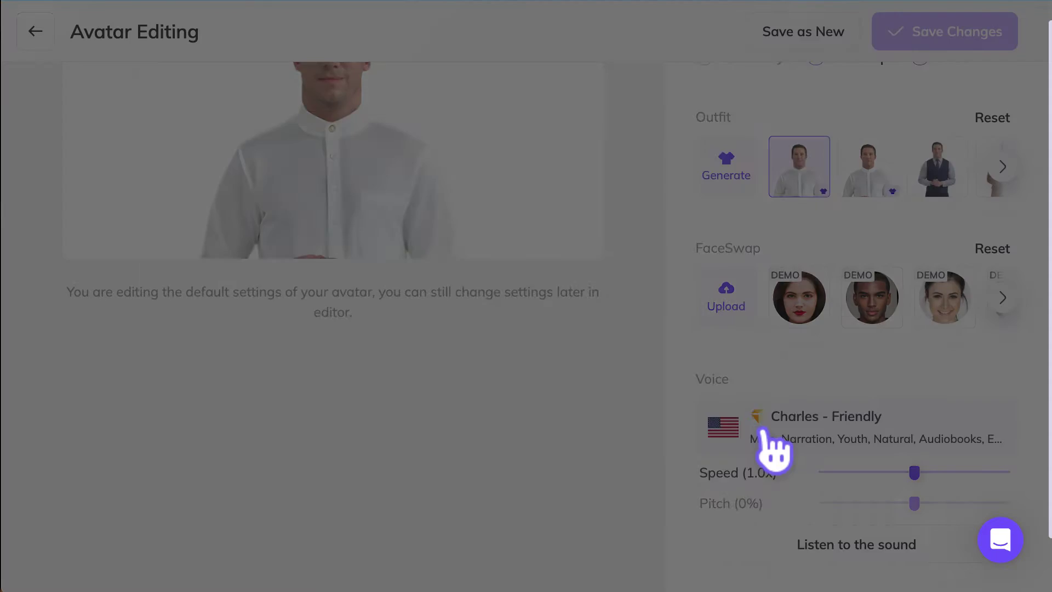
{"action": "scroll", "coordinate": [822, 378], "scroll_direction": "down", "scroll_amount": 5}
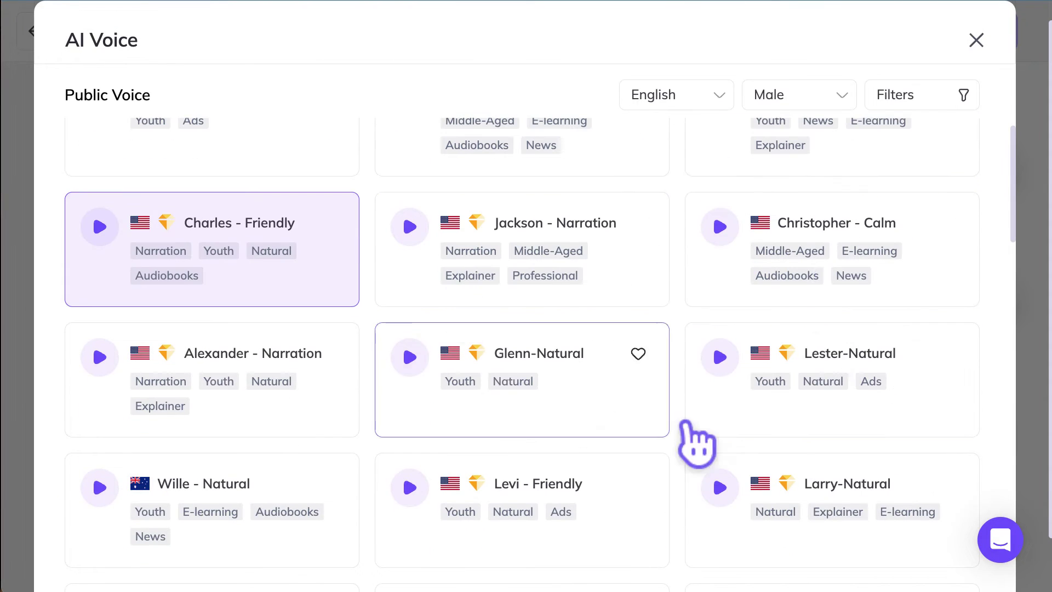
{"action": "scroll", "coordinate": [733, 446], "scroll_direction": "up", "scroll_amount": 3}
{"action": "left_click", "coordinate": [976, 40]}
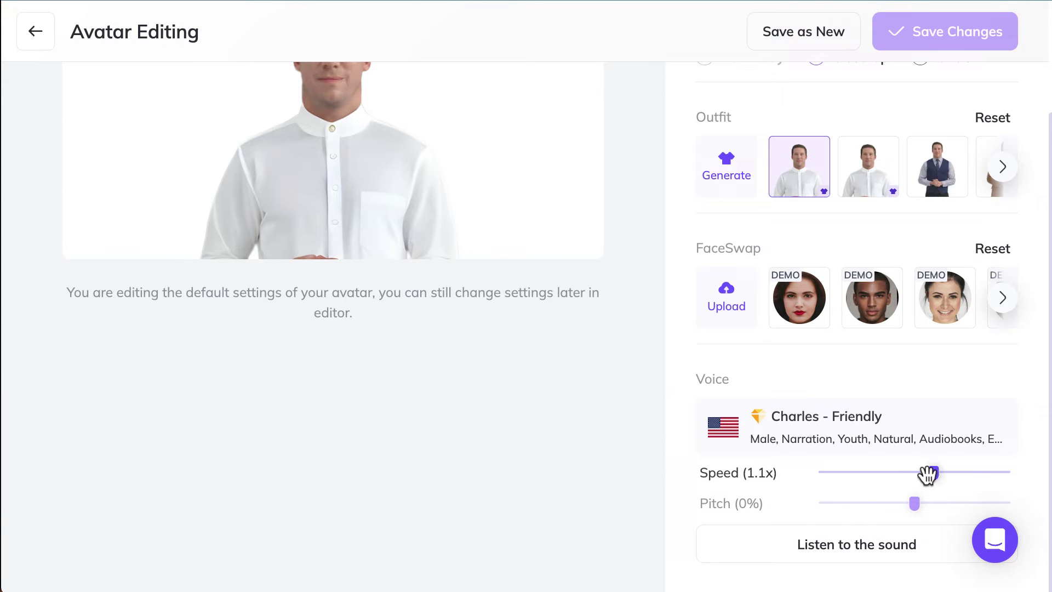
- Listen to the voice sample at 1.1x, then slow it to 0.9x and listen again
{"action": "left_click", "coordinate": [883, 543]}
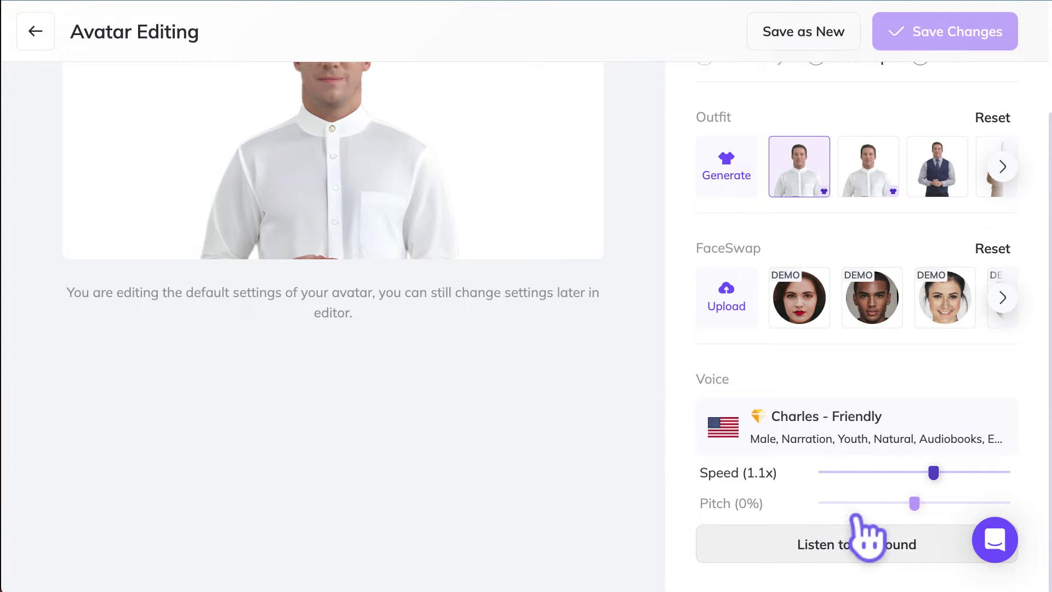
{"action": "left_click", "coordinate": [857, 529]}
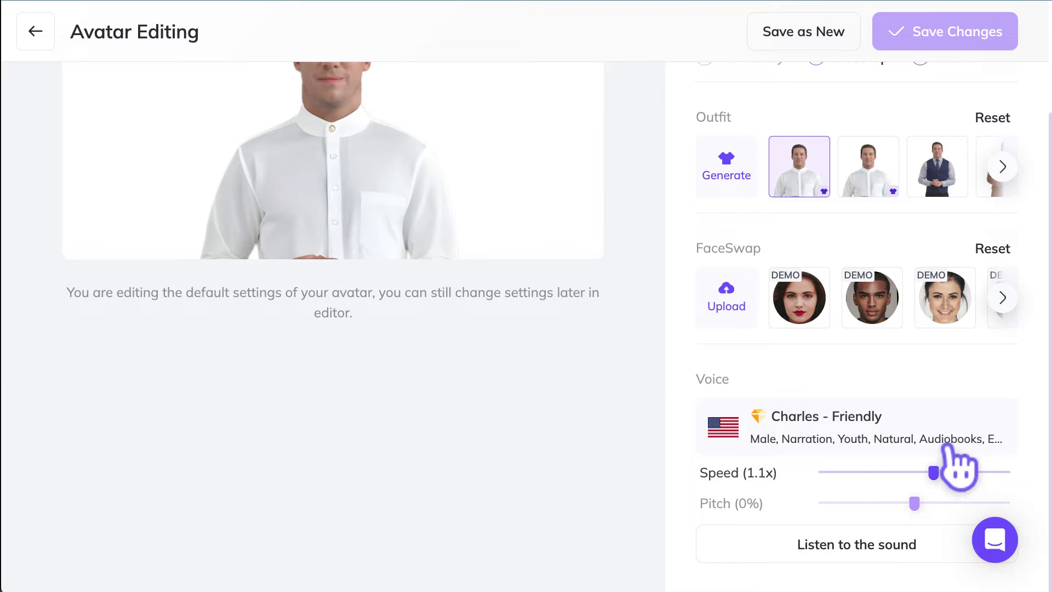
{"action": "left_click_drag", "start_coordinate": [949, 447], "coordinate": [910, 447]}
{"action": "left_click", "coordinate": [917, 545]}
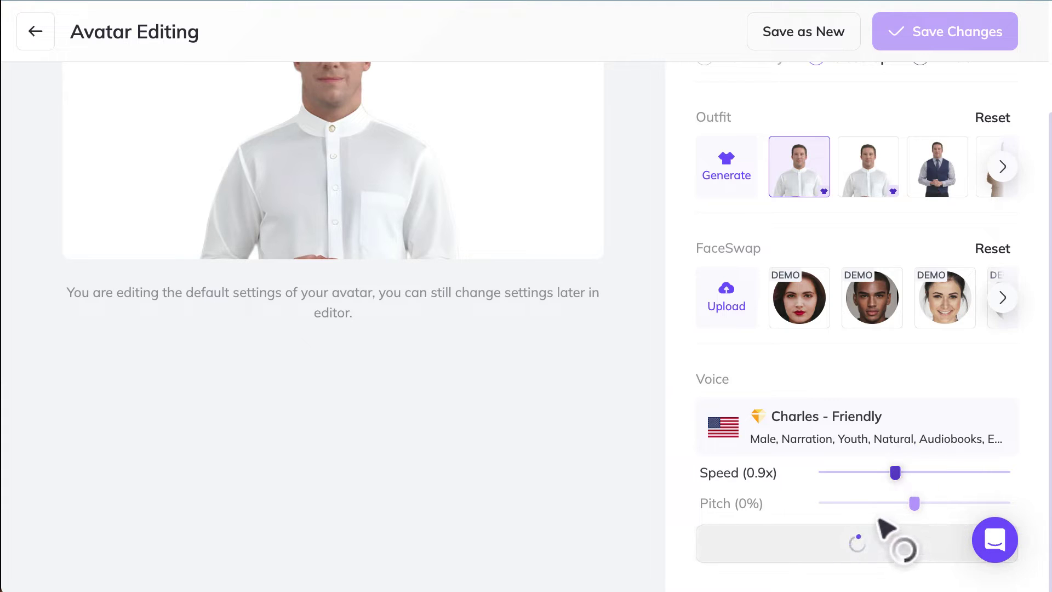
{"action": "left_click", "coordinate": [893, 545]}
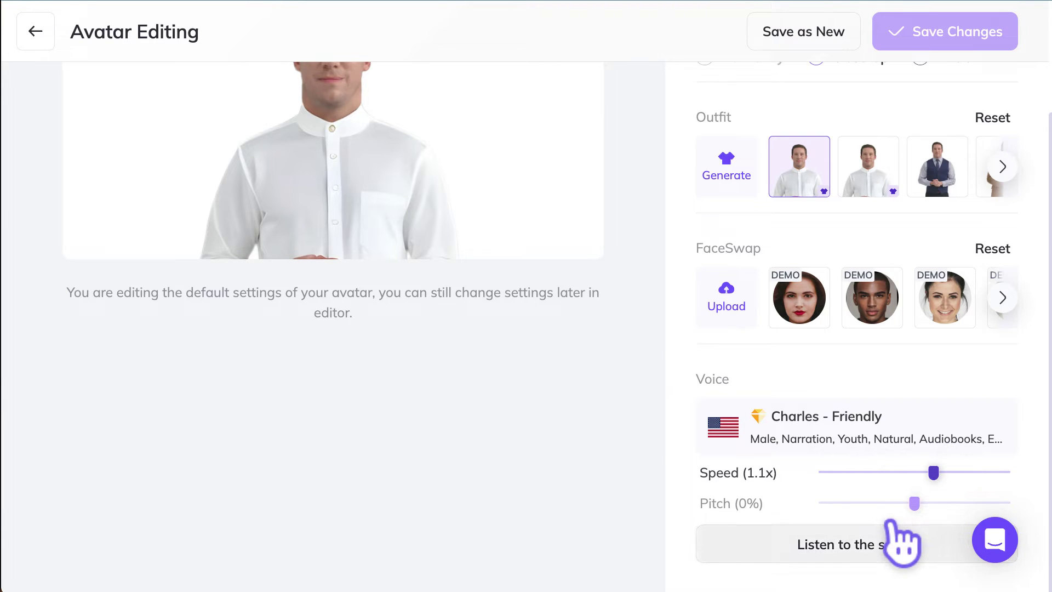
- Rename the avatar by replacing 'Blake' with 'Char'
{"action": "scroll", "coordinate": [881, 419], "scroll_direction": "up", "scroll_amount": 3}
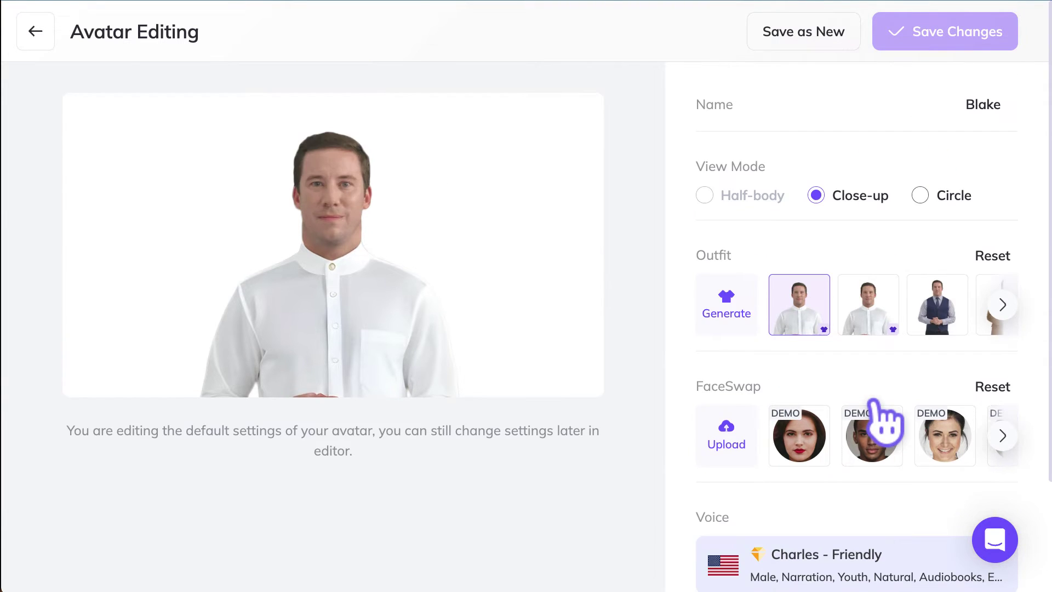
{"action": "double_click", "coordinate": [994, 103]}
{"action": "left_click", "coordinate": [993, 104]}
{"action": "double_click", "coordinate": [1018, 91]}
{"action": "type", "text": "Charles"}
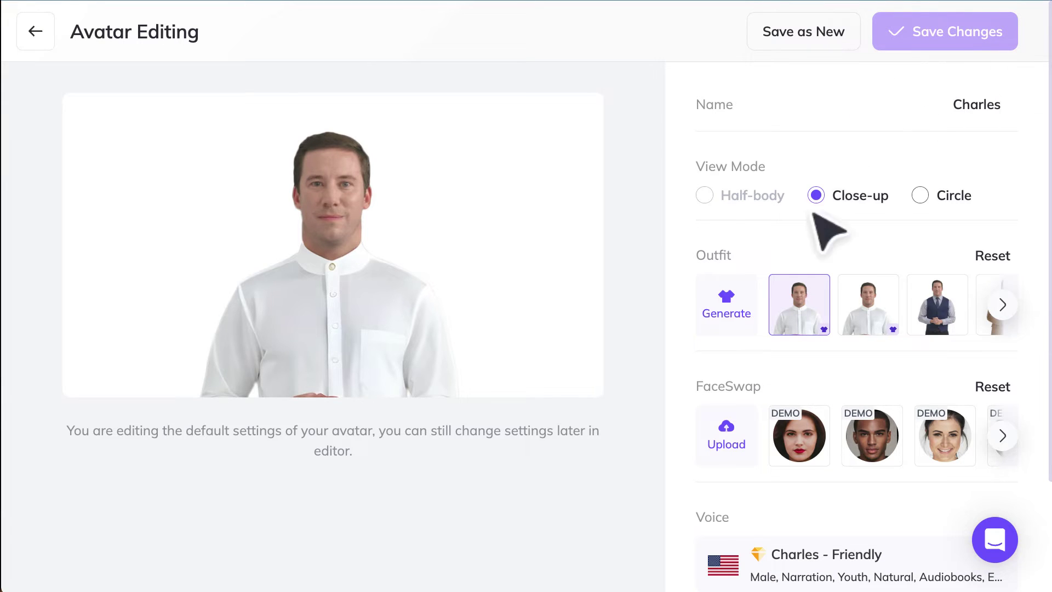
- Choose the second white-shirt outfit and save the avatar as a new one
{"action": "scroll", "coordinate": [804, 233], "scroll_direction": "down", "scroll_amount": 3}
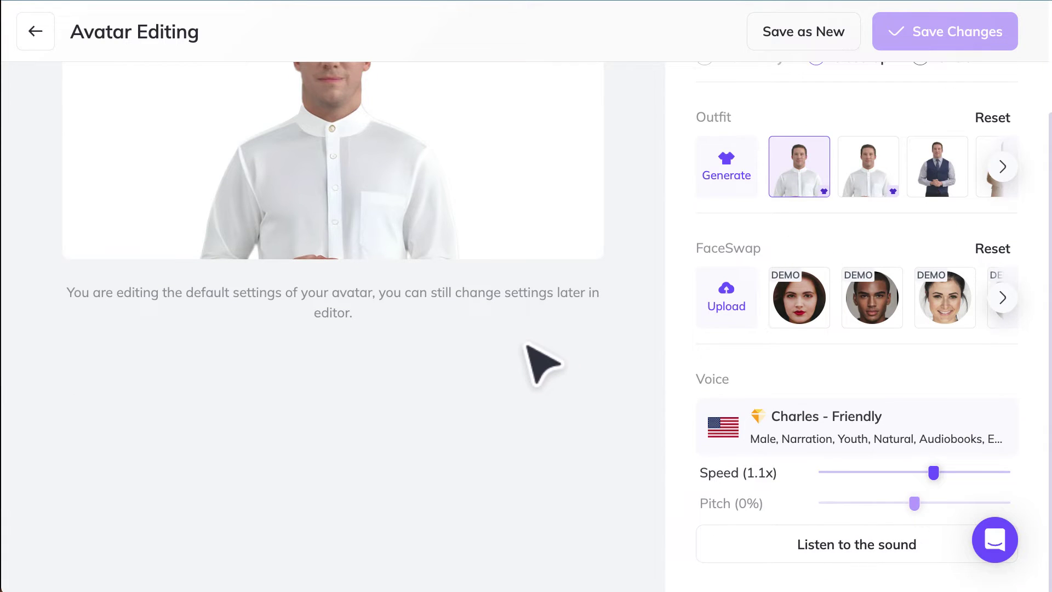
{"action": "left_click", "coordinate": [876, 164]}
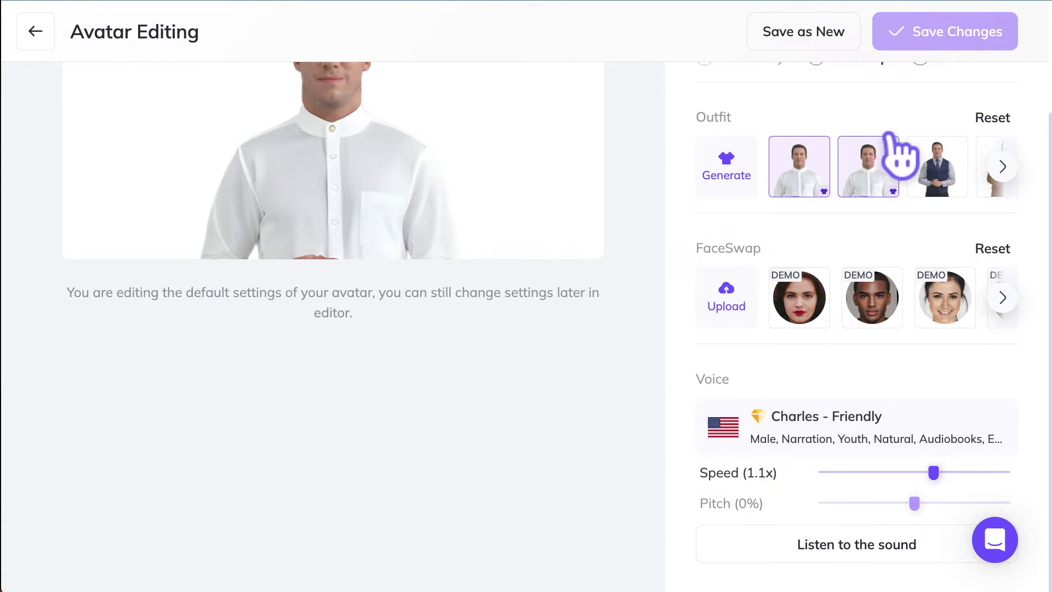
{"action": "scroll", "coordinate": [975, 416], "scroll_direction": "up", "scroll_amount": 3}
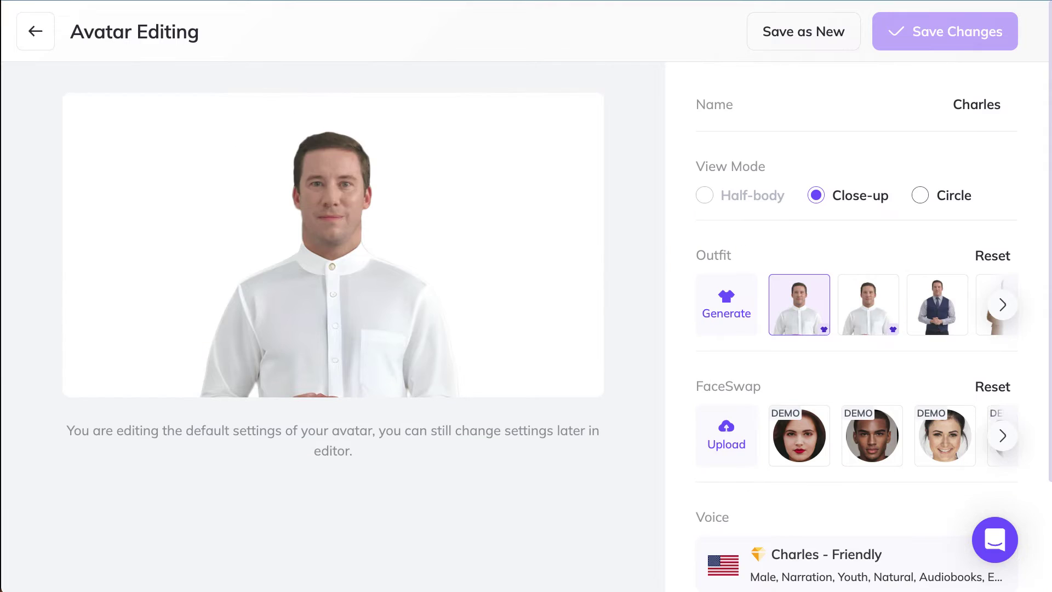
{"action": "scroll", "coordinate": [789, 387], "scroll_direction": "down", "scroll_amount": 3}
{"action": "scroll", "coordinate": [789, 387], "scroll_direction": "up", "scroll_amount": 3}
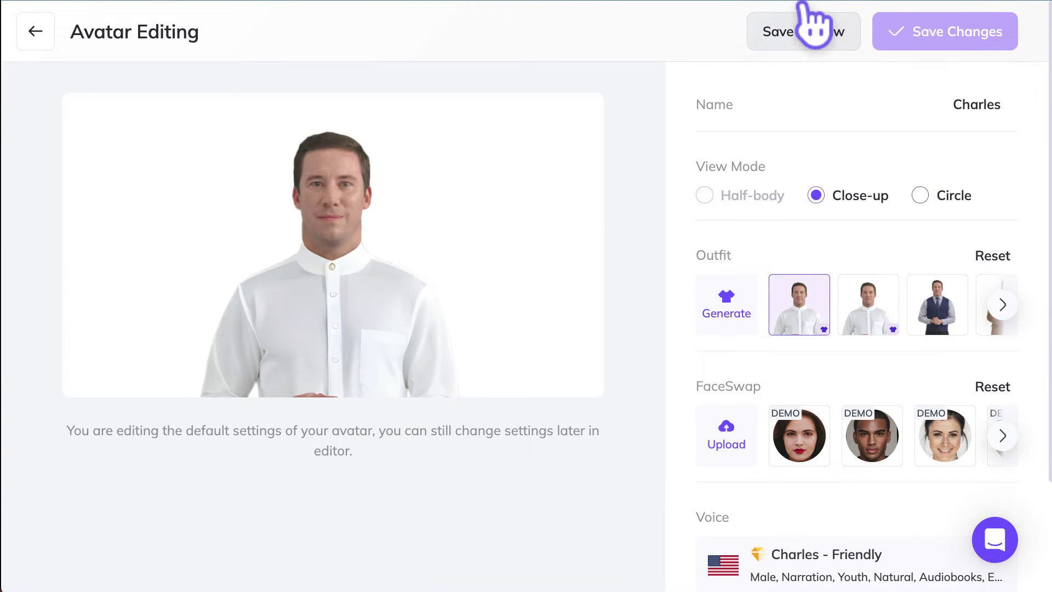
{"action": "left_click", "coordinate": [809, 24]}
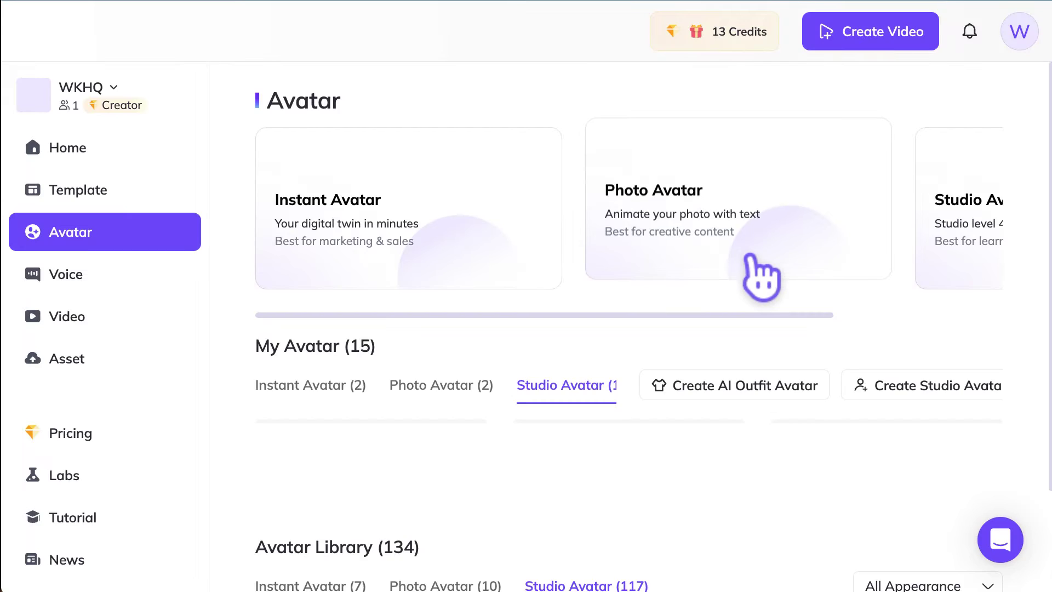
- Delete both extra Blake studio avatars so My Avatar shows 13
{"action": "scroll", "coordinate": [548, 383], "scroll_direction": "down", "scroll_amount": 1}
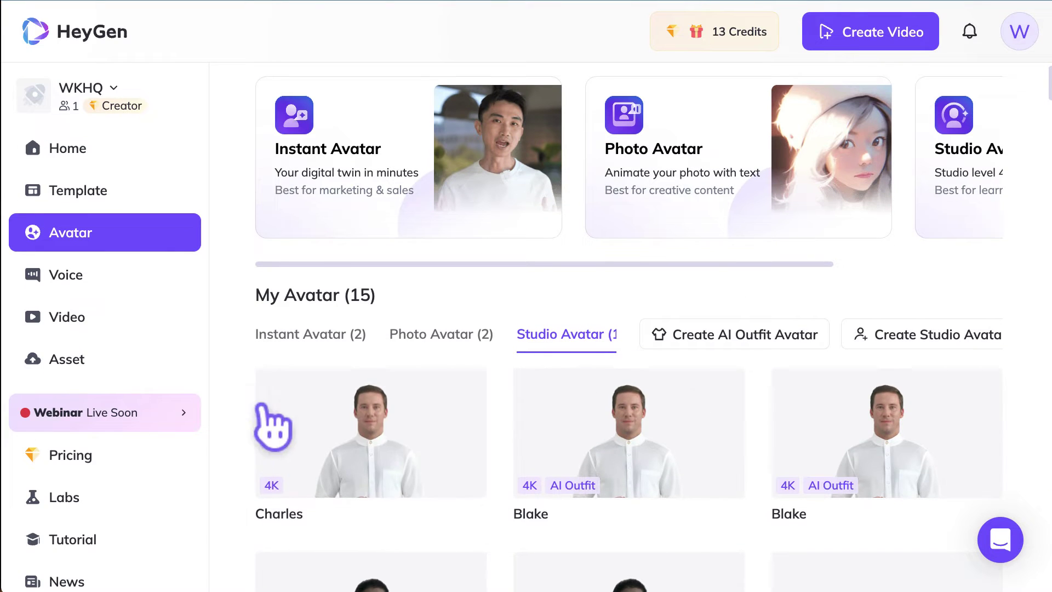
{"action": "left_click", "coordinate": [728, 381]}
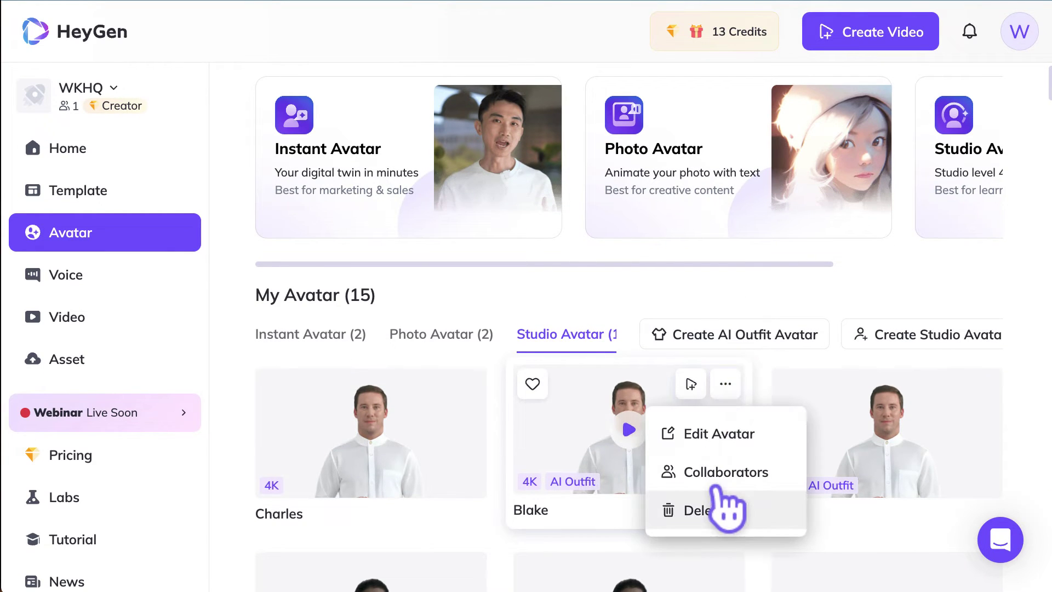
{"action": "left_click", "coordinate": [728, 510]}
{"action": "left_click", "coordinate": [697, 328]}
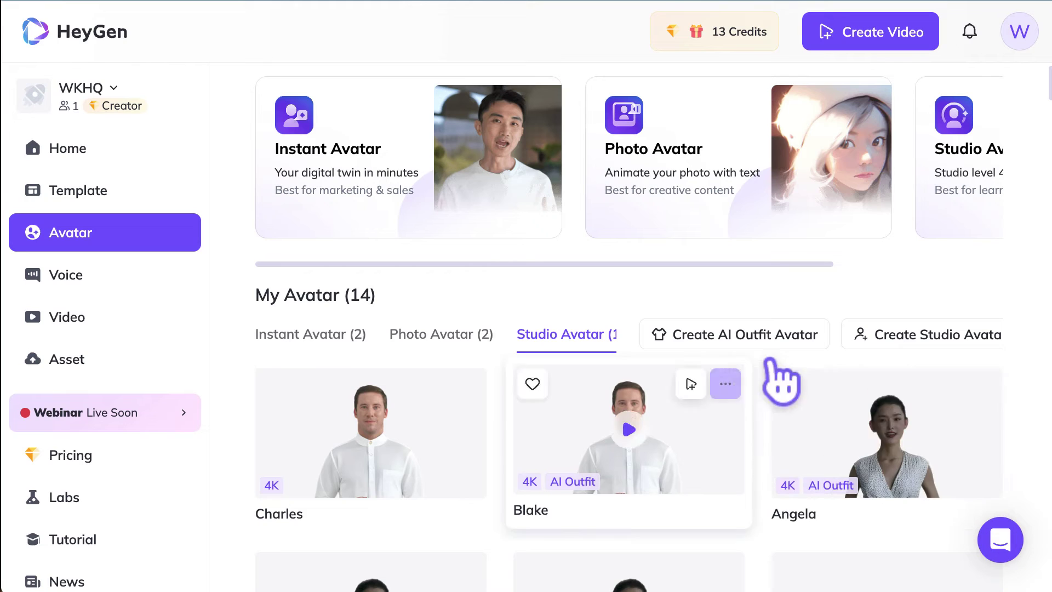
{"action": "left_click", "coordinate": [726, 382]}
{"action": "left_click", "coordinate": [718, 501]}
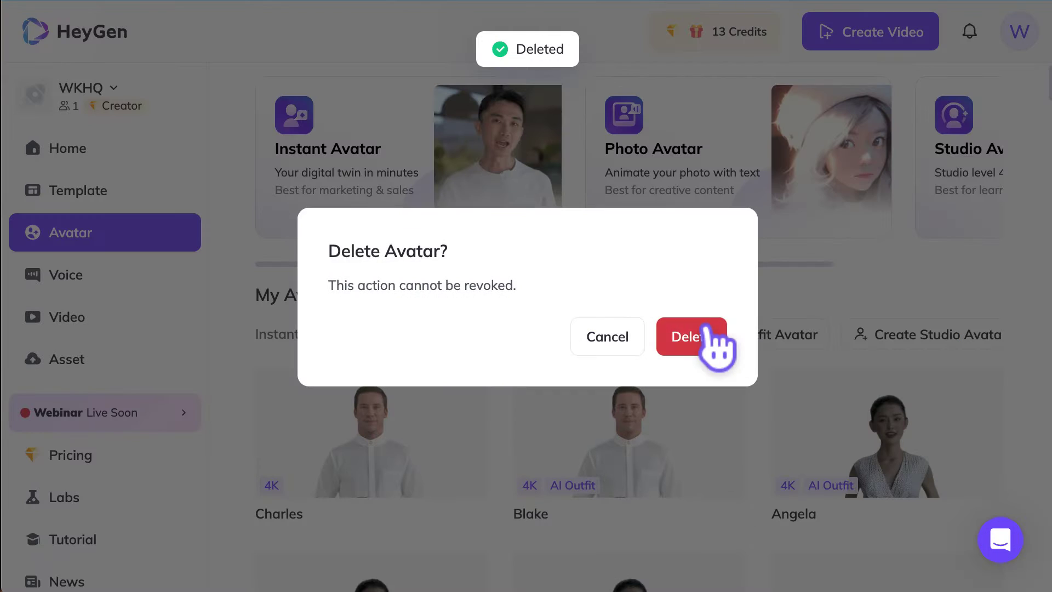
{"action": "left_click", "coordinate": [704, 331]}
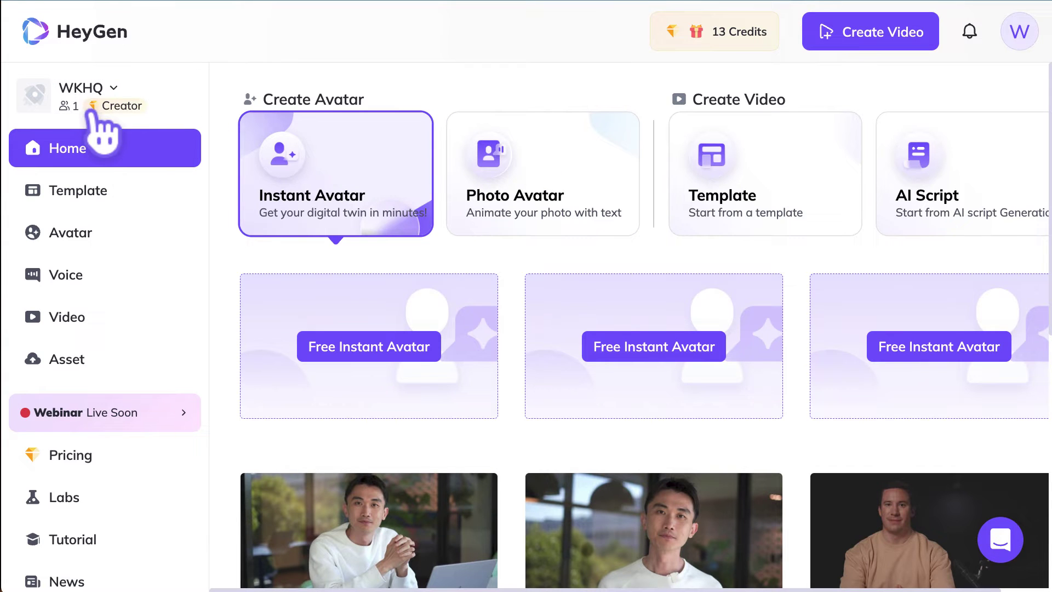
- Show the Photo Avatar gallery on Home and preview the Shakespeare avatar enlarged
{"action": "left_click", "coordinate": [548, 141]}
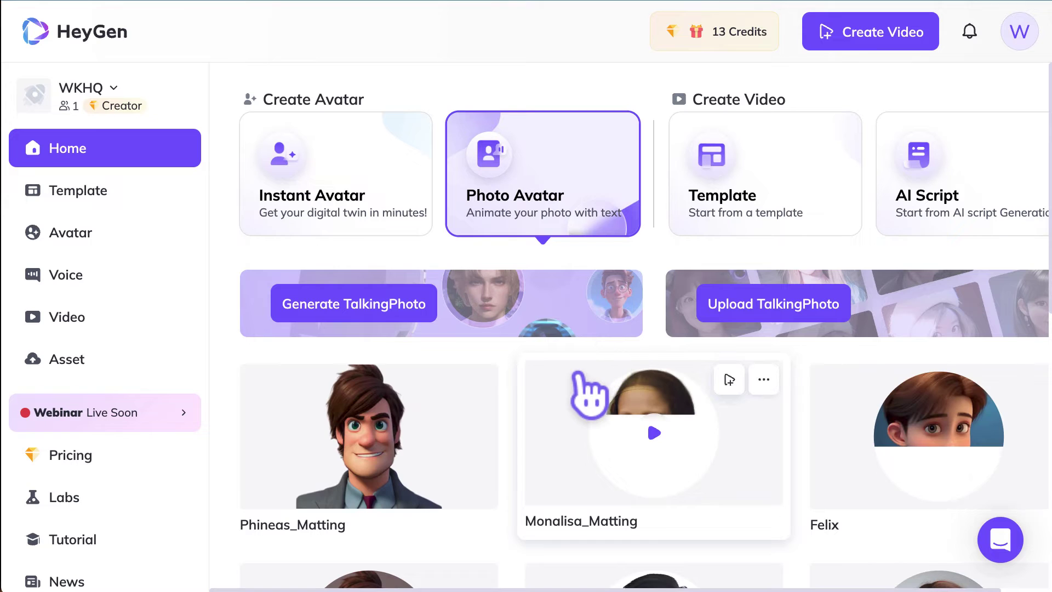
{"action": "scroll", "coordinate": [589, 392], "scroll_direction": "down", "scroll_amount": 3}
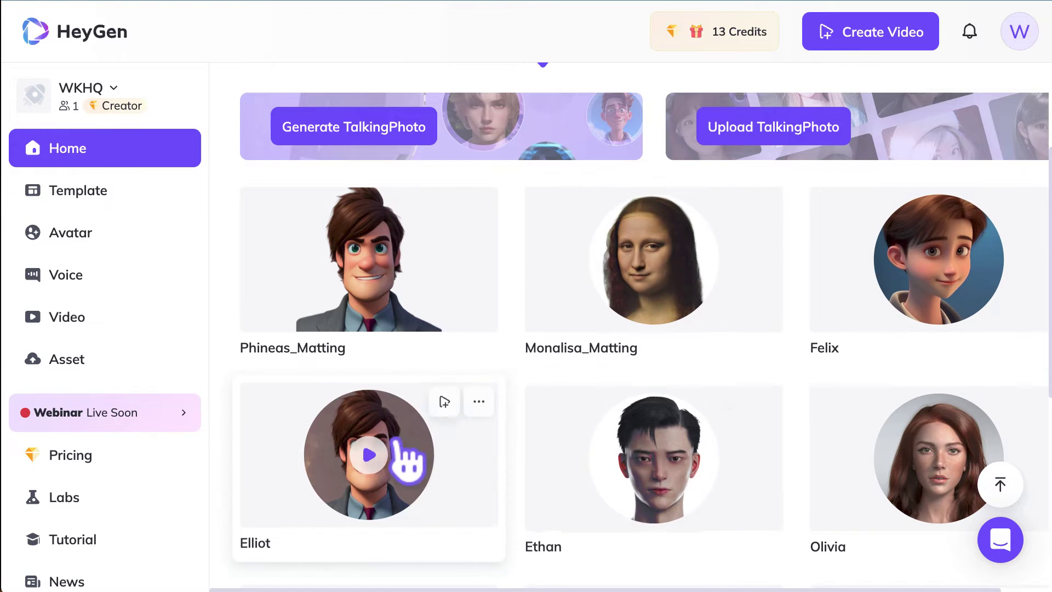
{"action": "scroll", "coordinate": [681, 434], "scroll_direction": "down", "scroll_amount": 7}
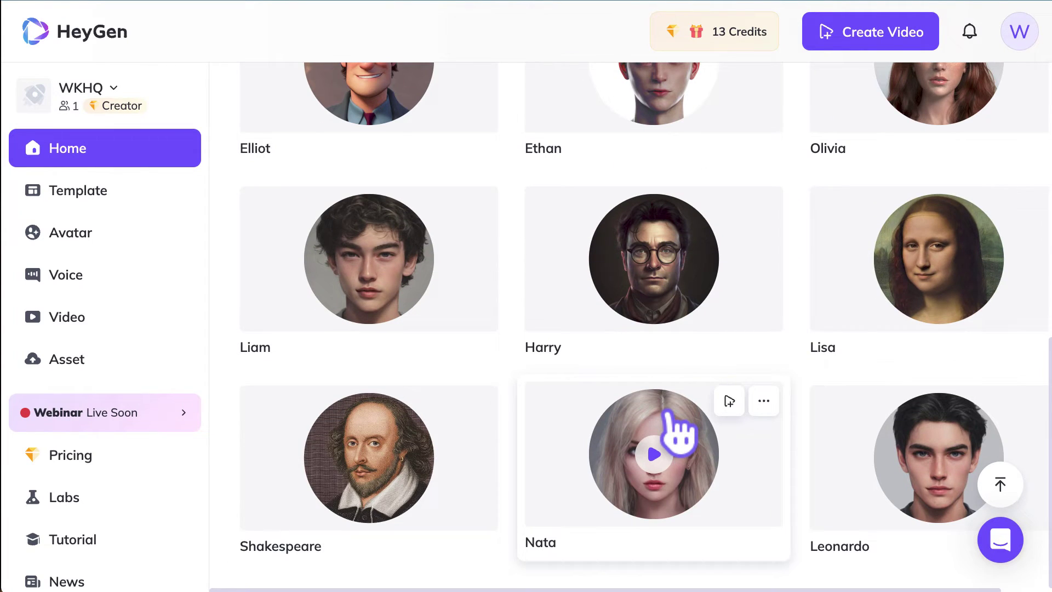
{"action": "left_click", "coordinate": [379, 430]}
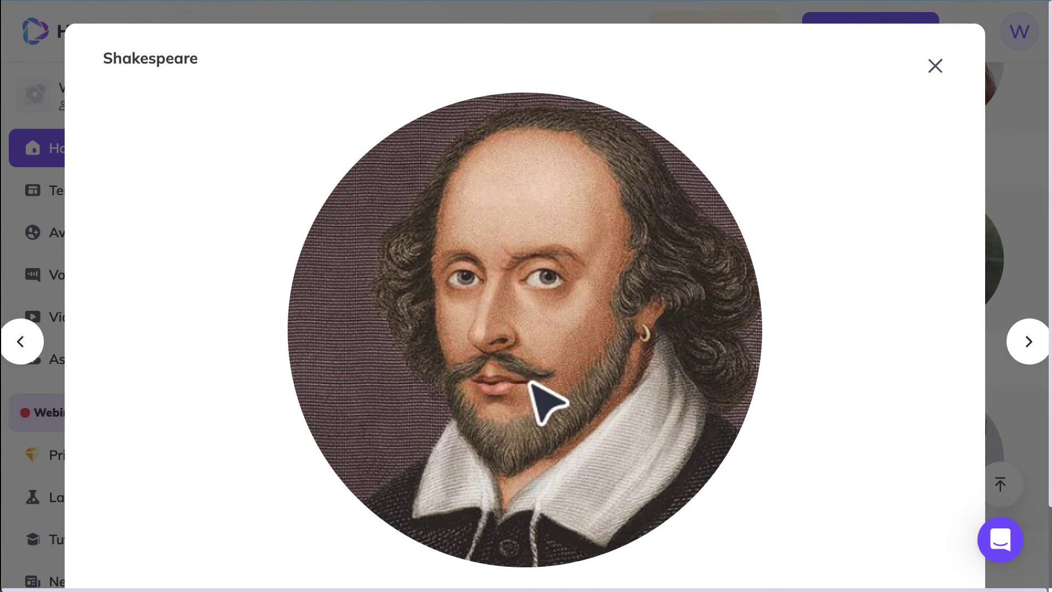
{"action": "left_click", "coordinate": [935, 66]}
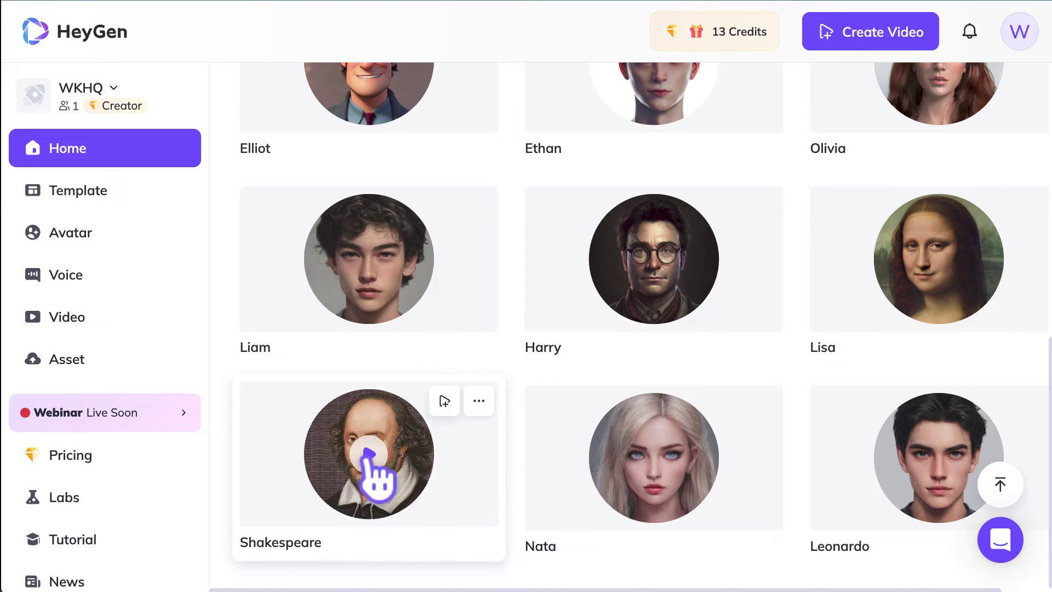
{"action": "left_click", "coordinate": [465, 384]}
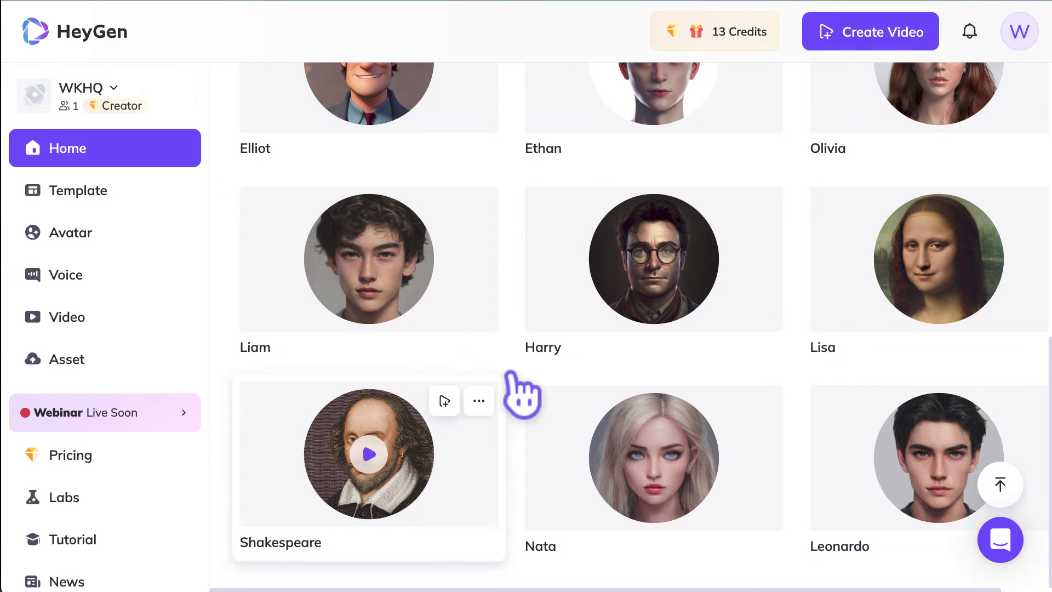
- Edit Shakespeare's avatar, trying Super Resolution and Background Removed but leaving both off
{"action": "mouse_move", "coordinate": [490, 384]}
{"action": "left_click", "coordinate": [482, 447]}
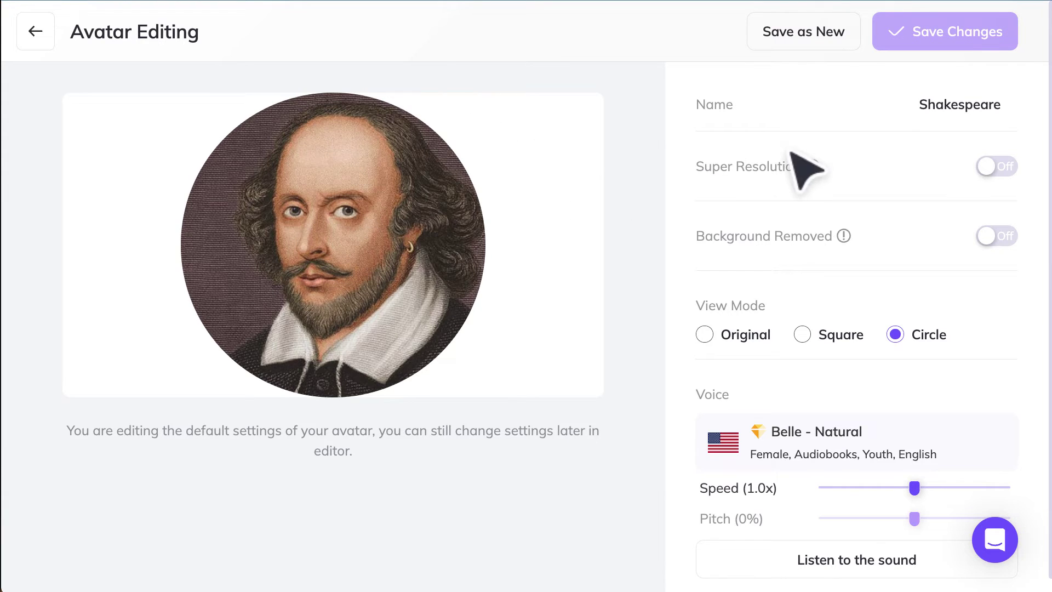
{"action": "left_click", "coordinate": [1000, 165]}
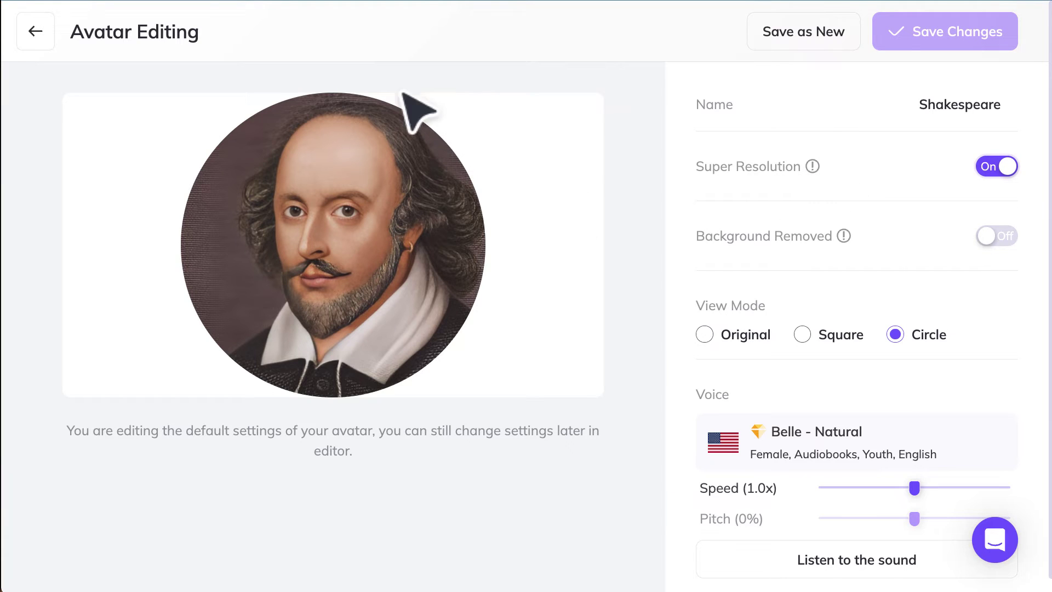
{"action": "left_click", "coordinate": [1003, 167]}
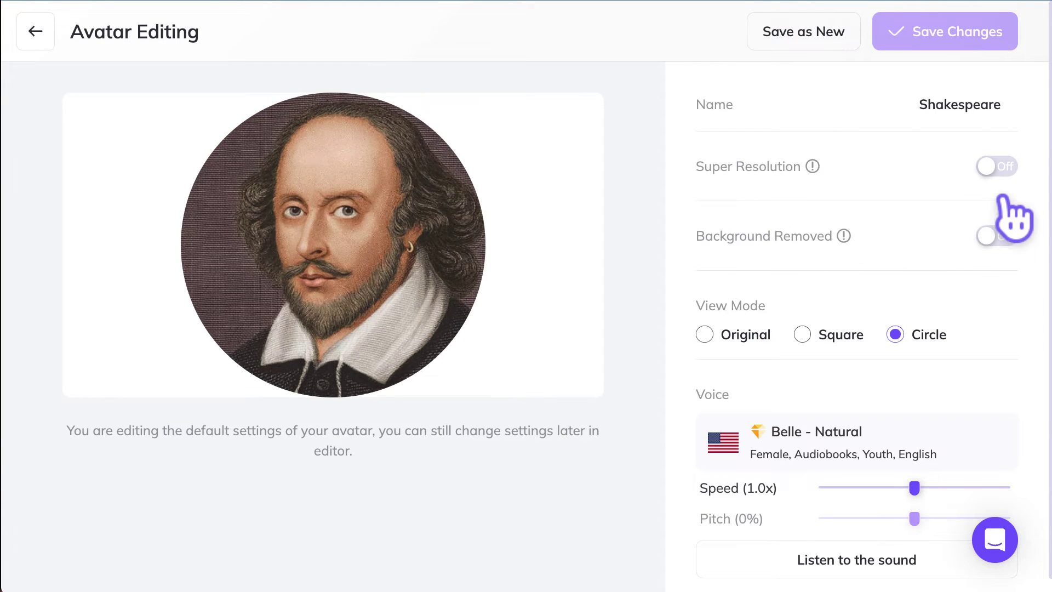
{"action": "left_click", "coordinate": [1010, 234]}
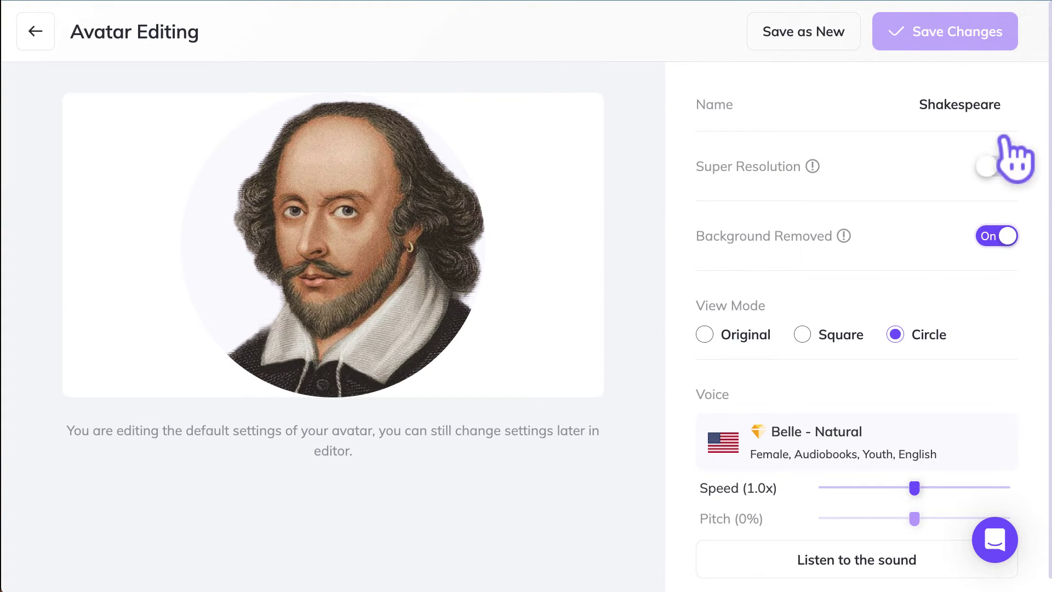
{"action": "left_click", "coordinate": [1002, 166]}
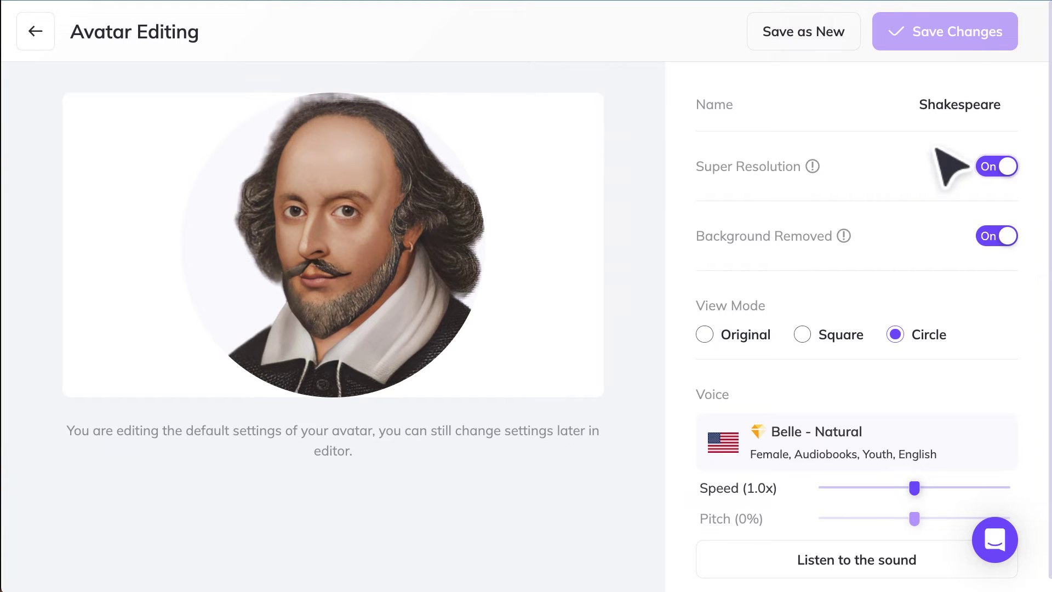
{"action": "left_click", "coordinate": [1004, 165]}
{"action": "left_click", "coordinate": [999, 235]}
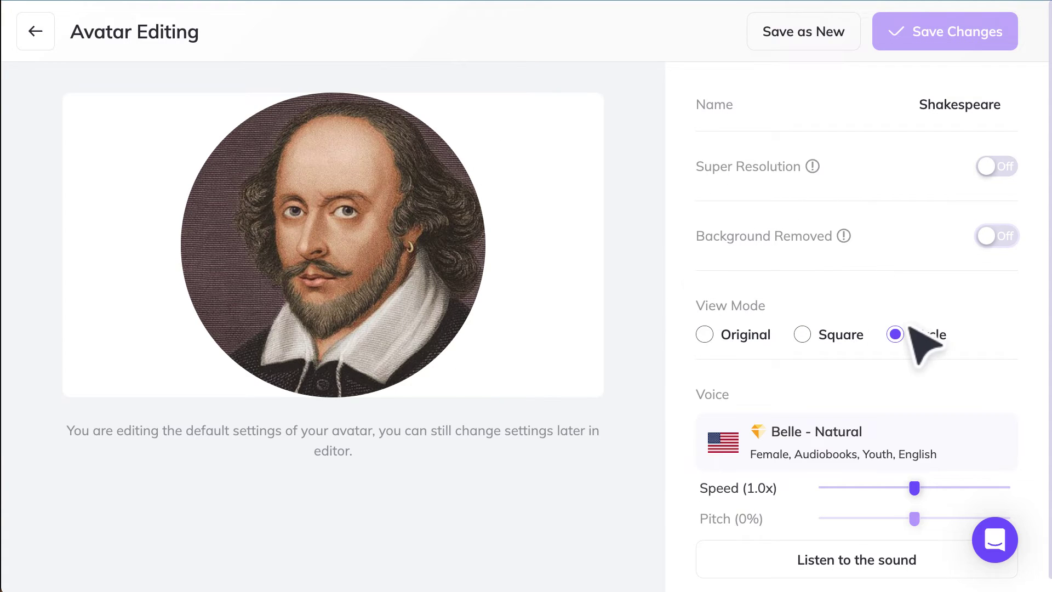
- Try Original, Square and Circle view modes, ending on Circle crop
{"action": "left_click", "coordinate": [704, 333]}
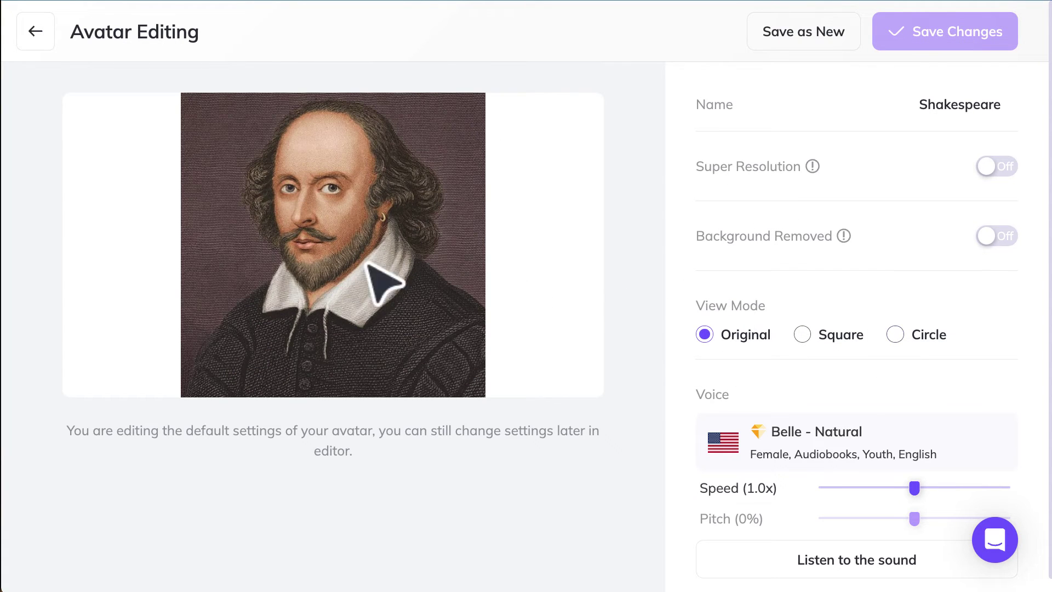
{"action": "left_click", "coordinate": [833, 332]}
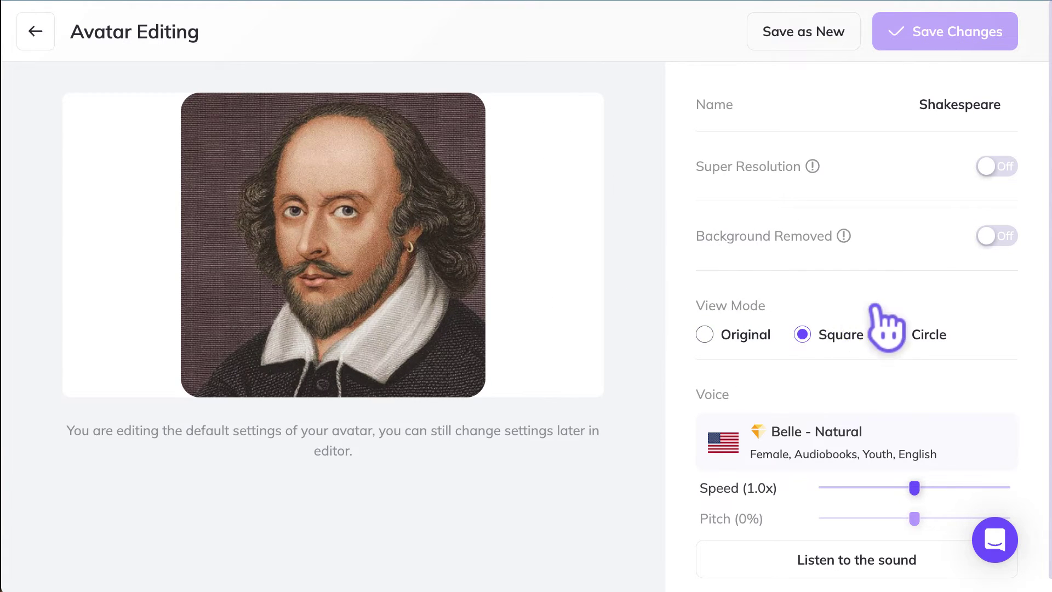
{"action": "left_click", "coordinate": [904, 331]}
- Filter AI voices to Male and assign Shakespeare the Lester-Natural voice
{"action": "scroll", "coordinate": [787, 318], "scroll_direction": "down", "scroll_amount": 1}
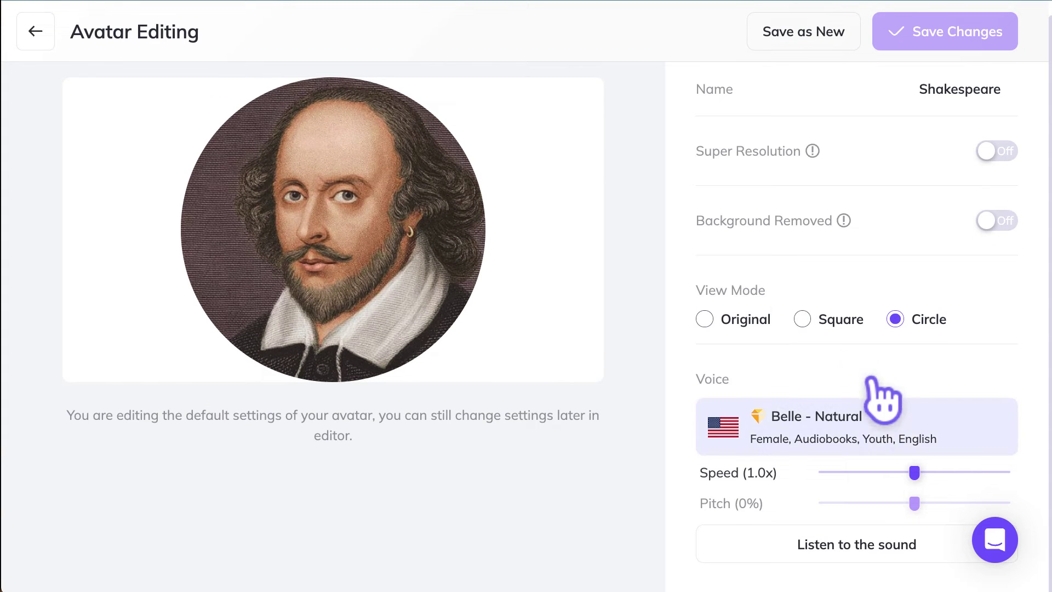
{"action": "left_click", "coordinate": [895, 427]}
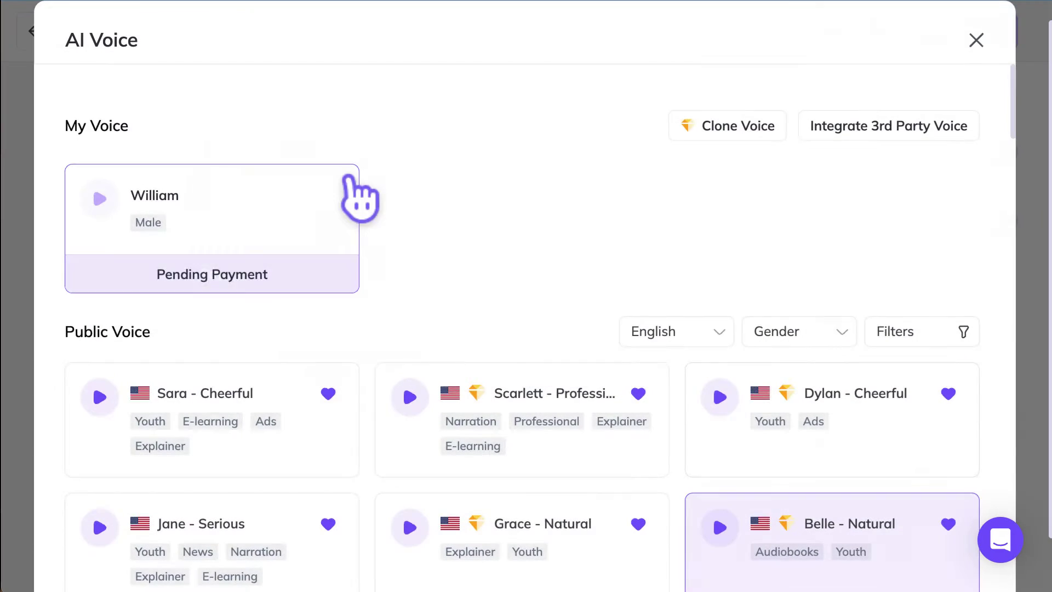
{"action": "scroll", "coordinate": [707, 345], "scroll_direction": "down", "scroll_amount": 5}
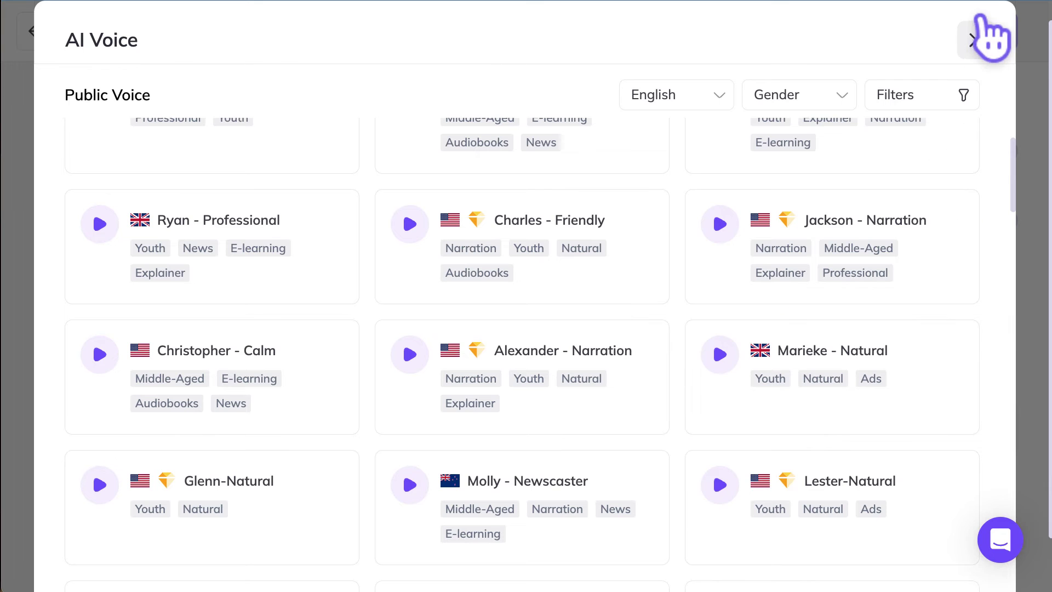
{"action": "left_click", "coordinate": [977, 39]}
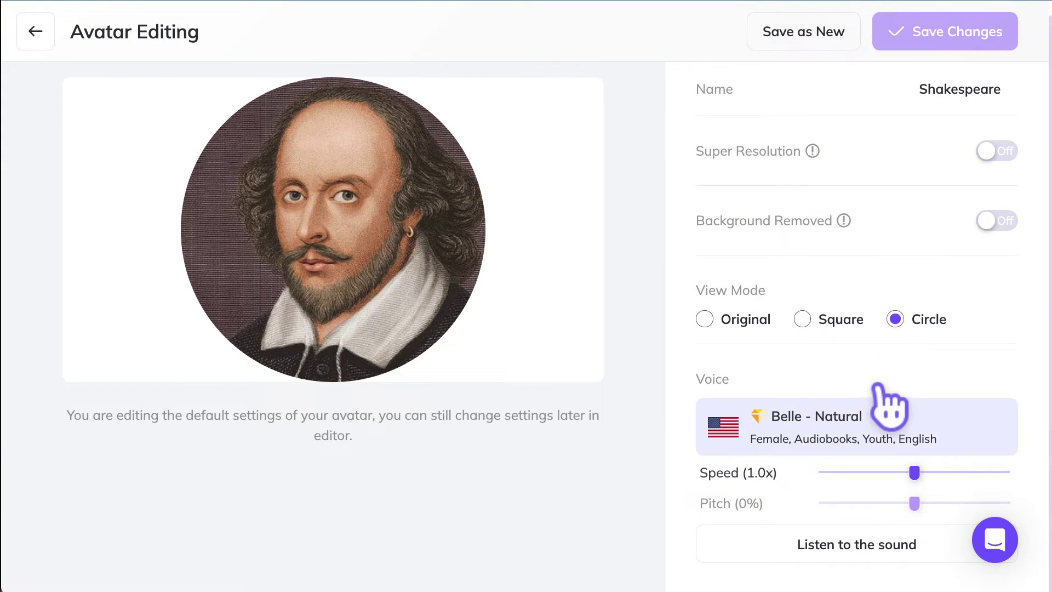
{"action": "left_click", "coordinate": [920, 419]}
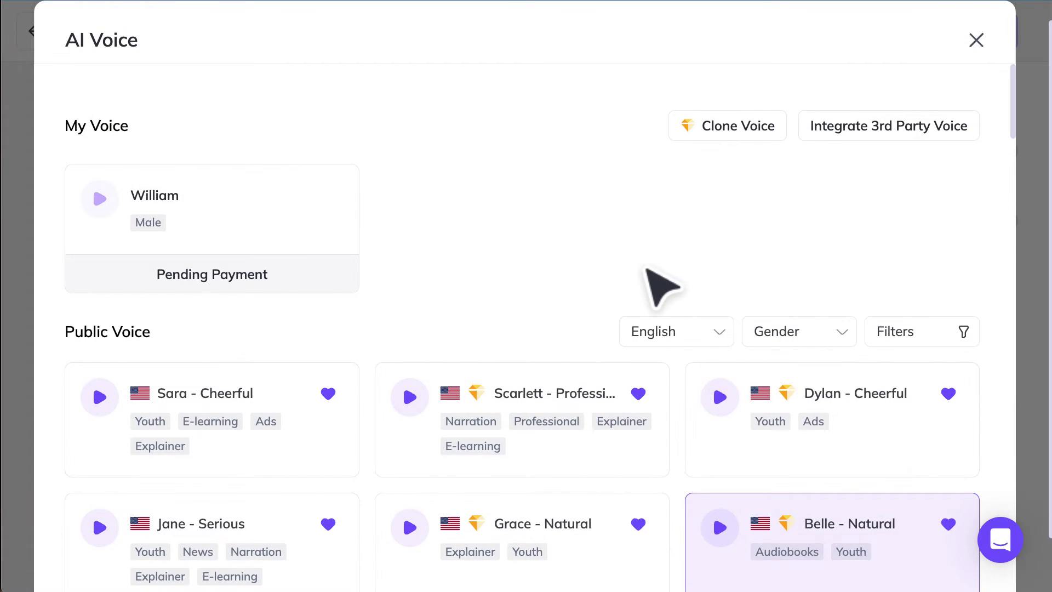
{"action": "left_click", "coordinate": [712, 323]}
{"action": "left_click", "coordinate": [833, 288]}
{"action": "left_click", "coordinate": [824, 329]}
{"action": "left_click", "coordinate": [822, 421]}
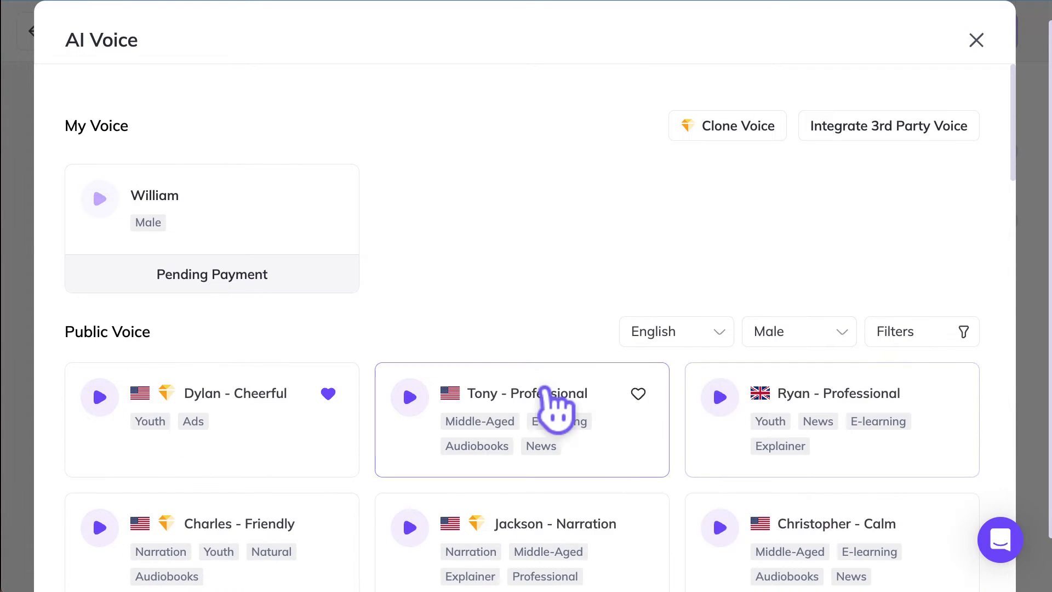
{"action": "scroll", "coordinate": [805, 334], "scroll_direction": "down", "scroll_amount": 4}
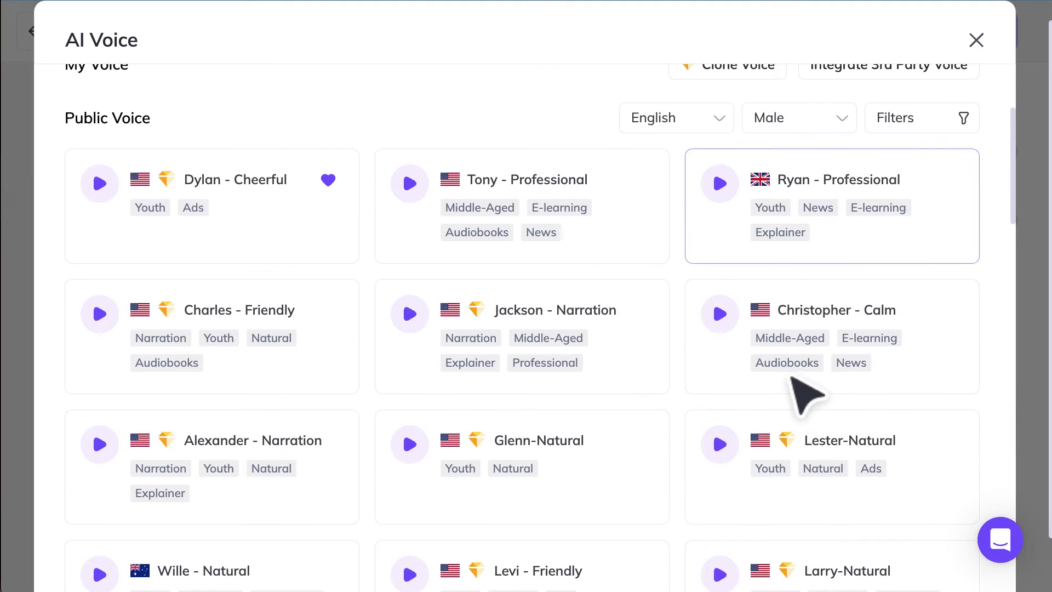
{"action": "left_click", "coordinate": [881, 414]}
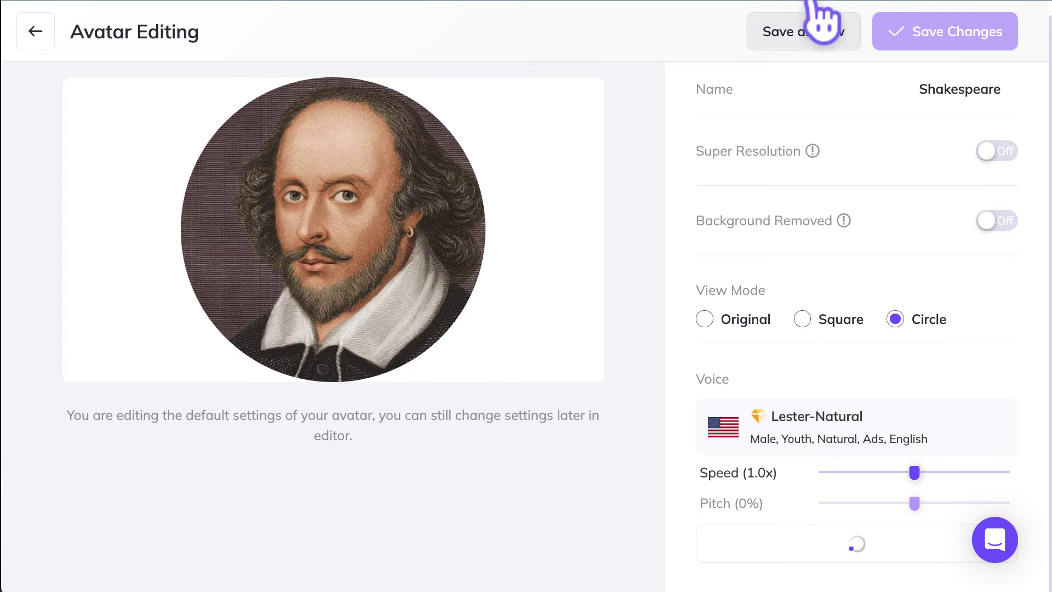
- Save the edited Shakespeare avatar as a new avatar
{"action": "left_click", "coordinate": [817, 21]}
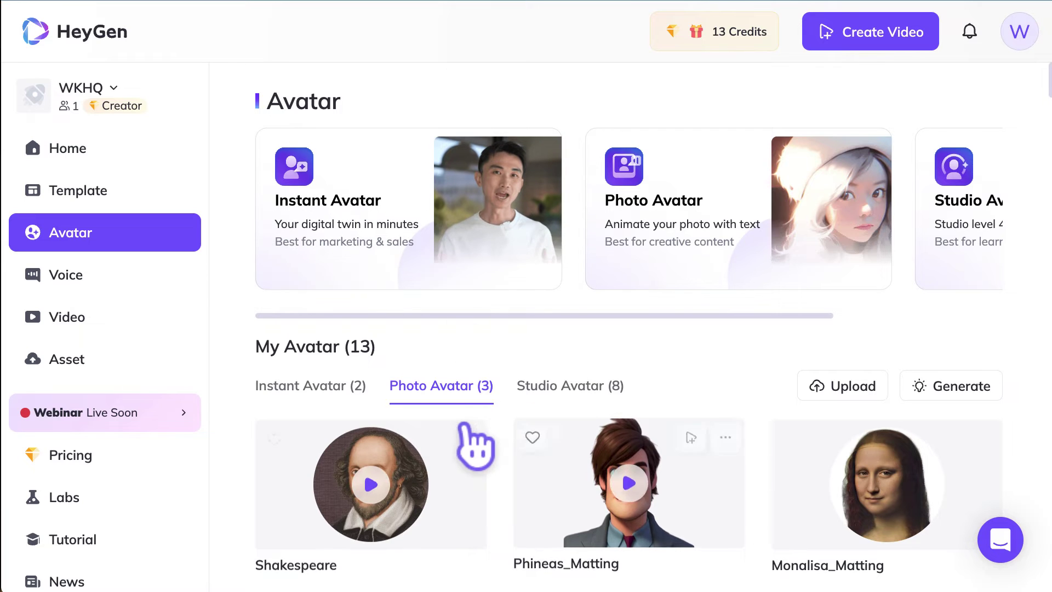
{"action": "scroll", "coordinate": [469, 435], "scroll_direction": "down", "scroll_amount": 1}
{"action": "left_click", "coordinate": [468, 367]}
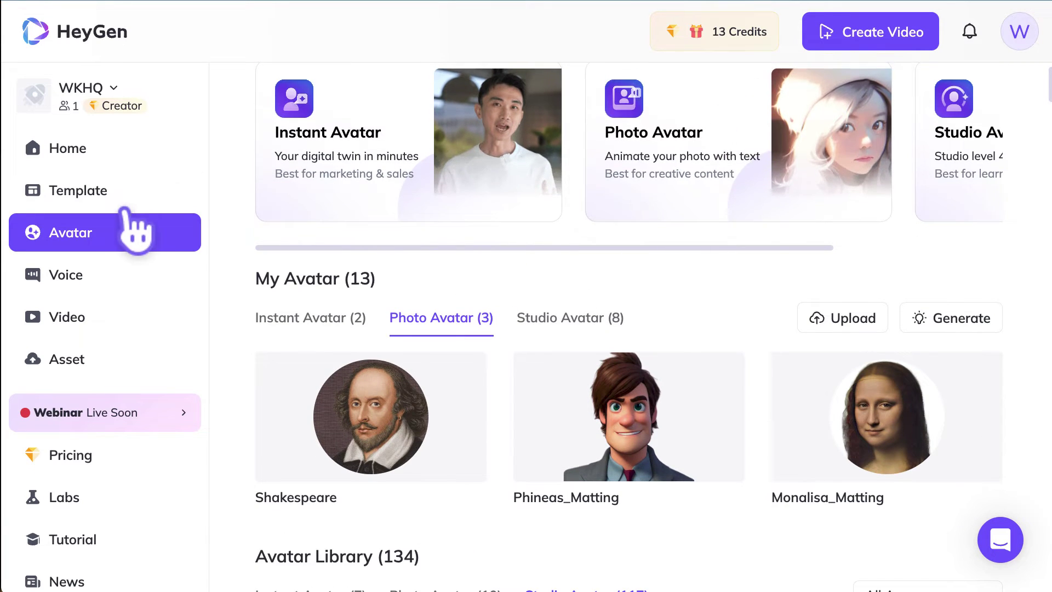
- Open the Generate AI TalkingPhoto dialog from the Home Photo Avatar card
{"action": "left_click", "coordinate": [112, 143]}
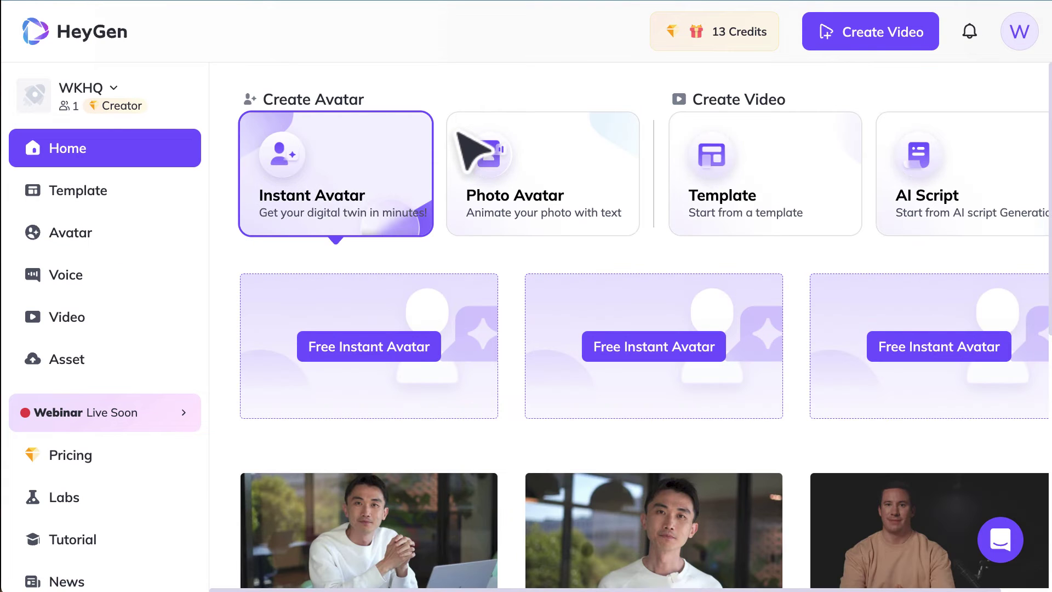
{"action": "left_click", "coordinate": [559, 144]}
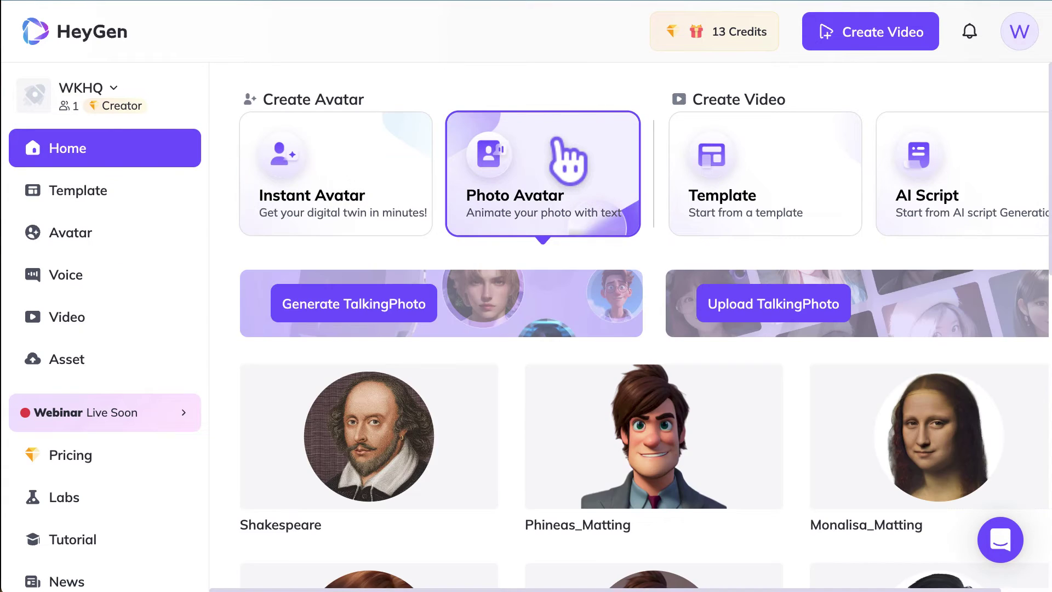
{"action": "left_click", "coordinate": [363, 296]}
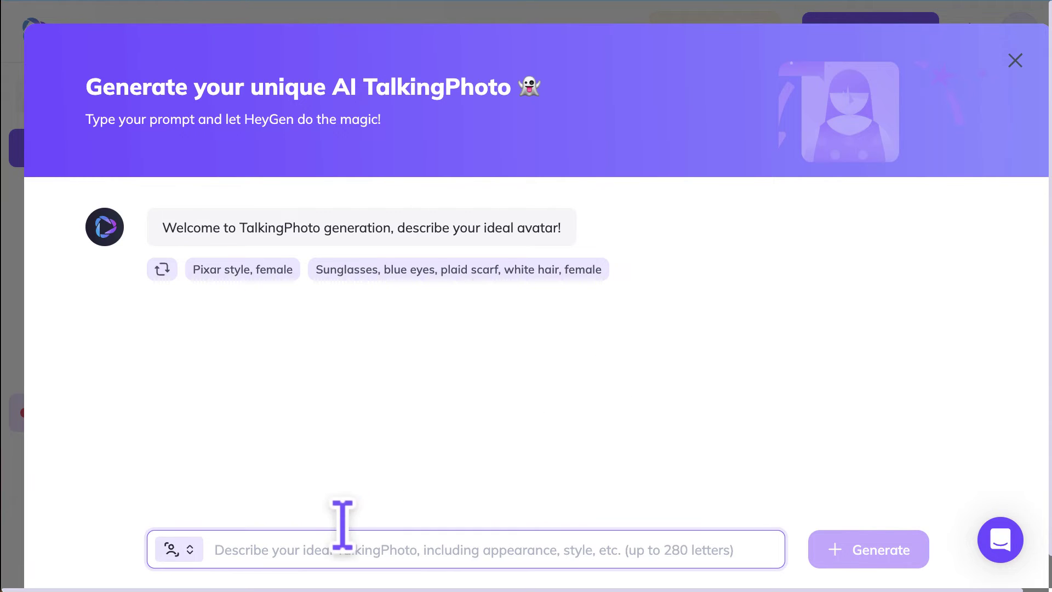
- Request a half-body TalkingPhoto of a young red-haired, brown-eyed boy
{"action": "type", "text": "a y"}
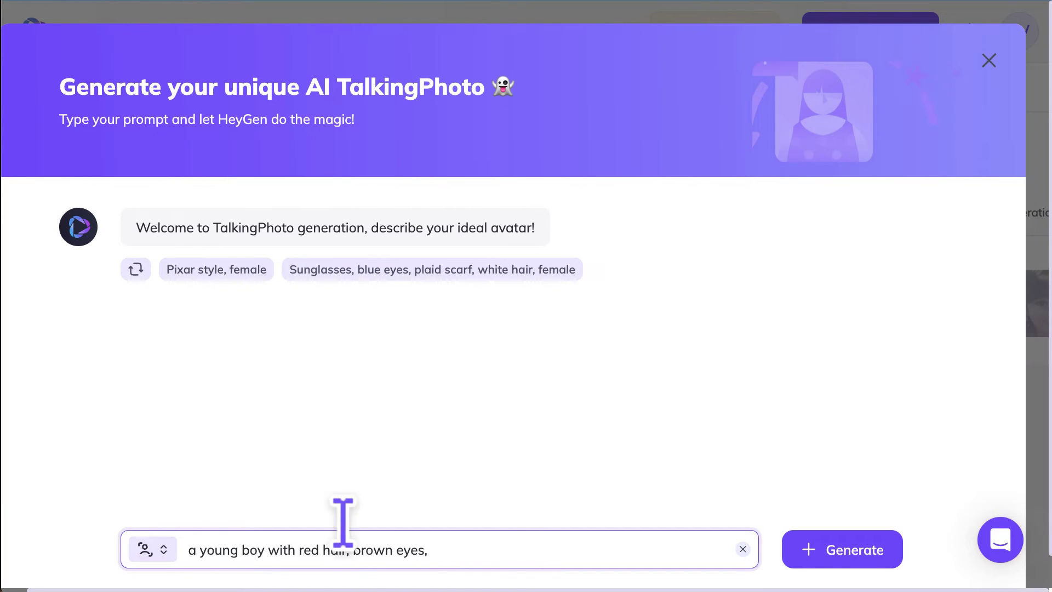
{"action": "left_click", "coordinate": [165, 547]}
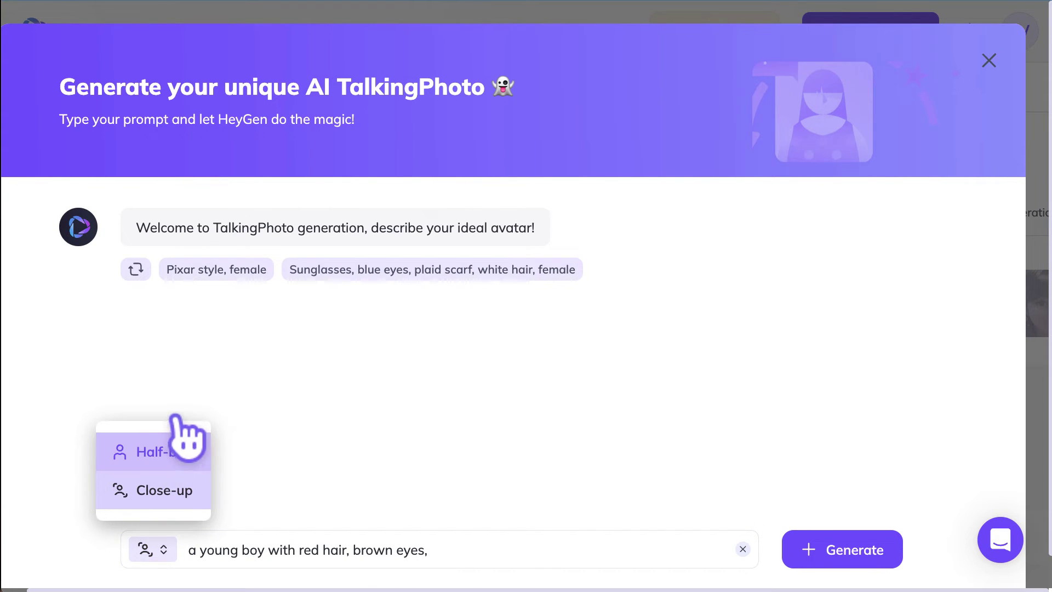
{"action": "left_click", "coordinate": [193, 452]}
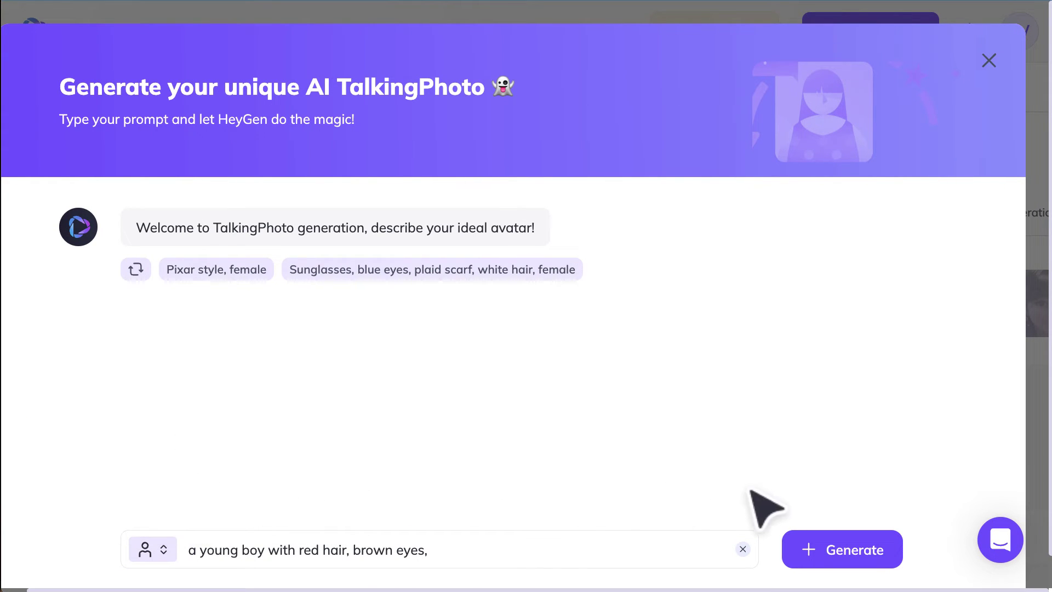
{"action": "left_click", "coordinate": [838, 545]}
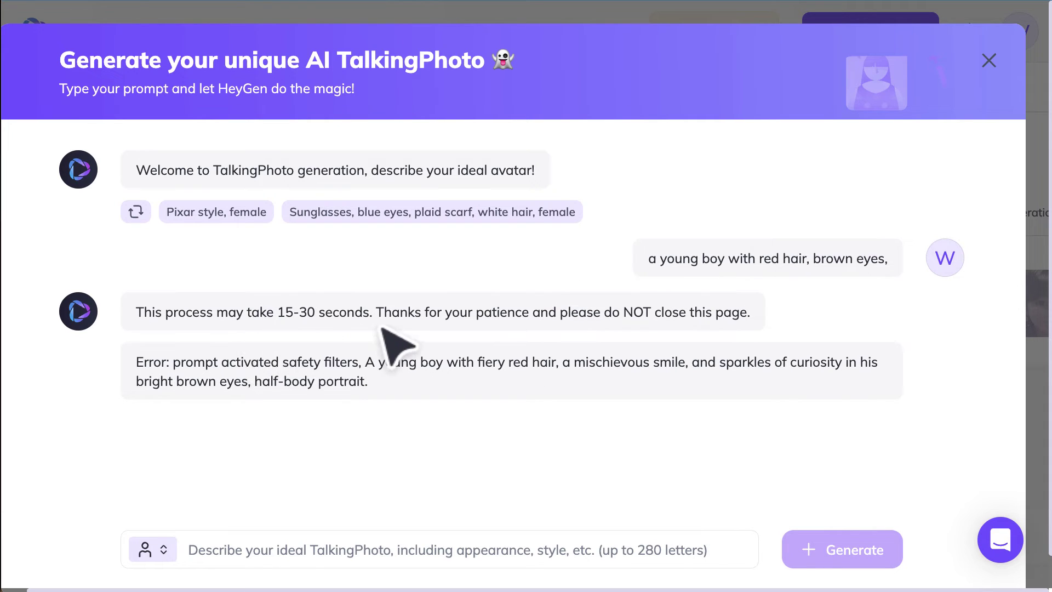
- Resubmit the error message's suggested prompt, which is also rejected
{"action": "left_click_drag", "start_coordinate": [365, 362], "coordinate": [368, 382]}
{"action": "key", "text": "ctrl+c"}
{"action": "left_click", "coordinate": [387, 543]}
{"action": "key", "text": "ctrl+v"}
{"action": "left_click", "coordinate": [855, 545]}
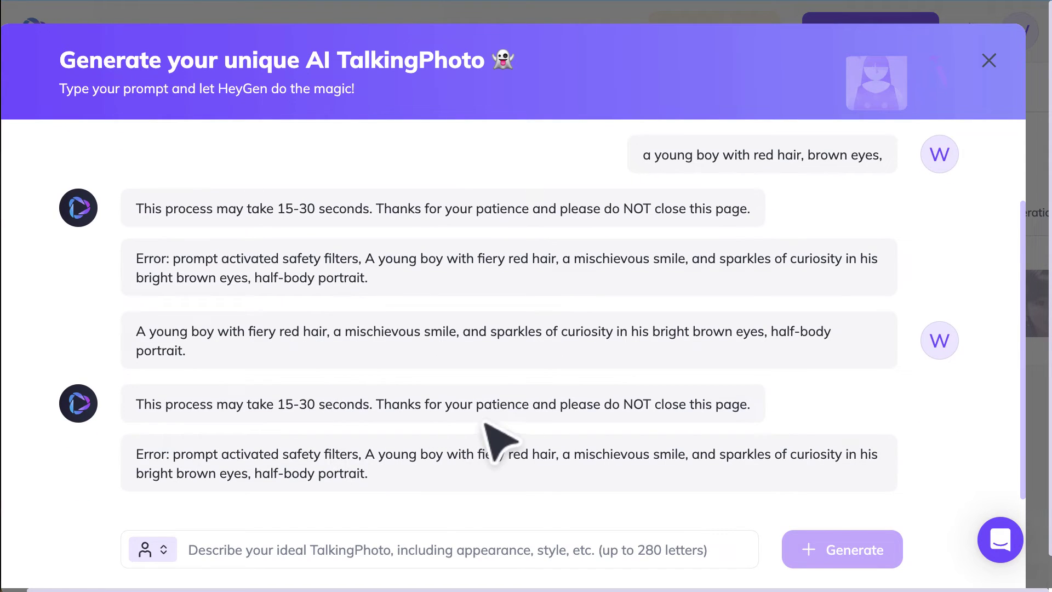
{"action": "left_click", "coordinate": [416, 530]}
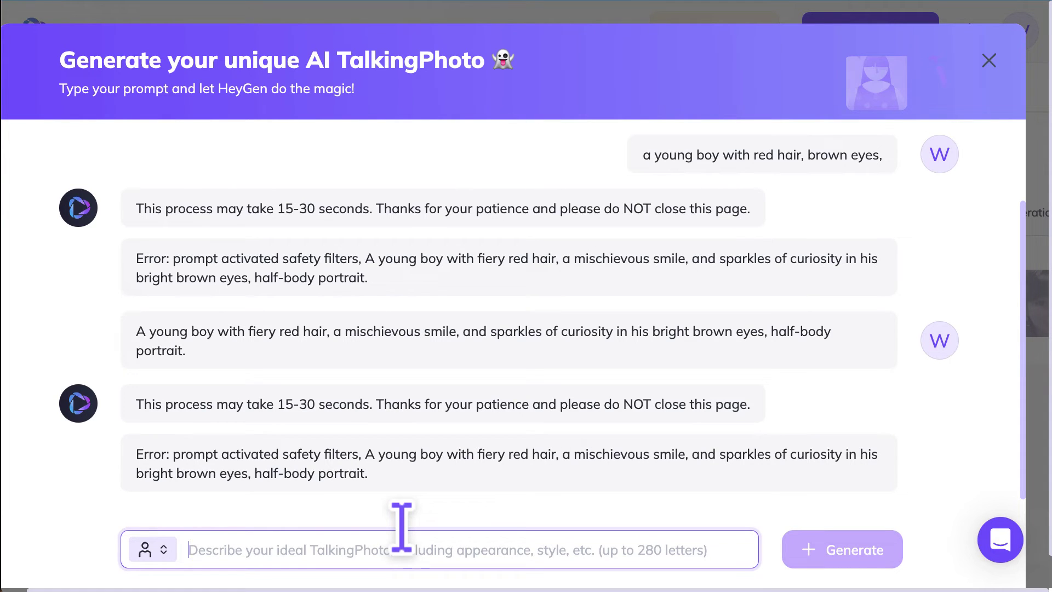
- Generate four portraits of a smiling brown-haired adult man and save only the fourth
{"action": "type", "text": "a"}
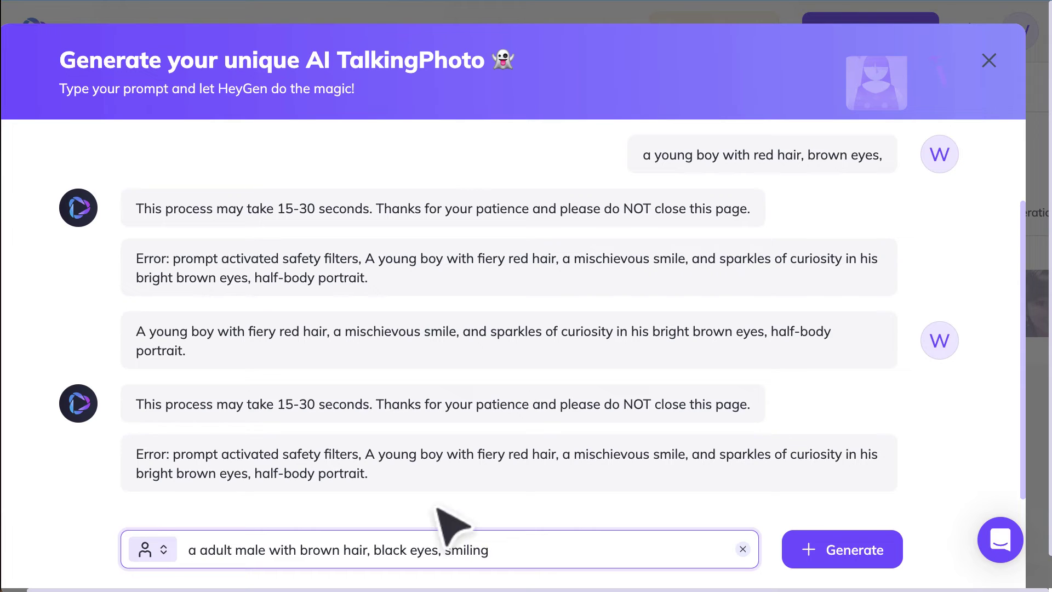
{"action": "left_click", "coordinate": [841, 537]}
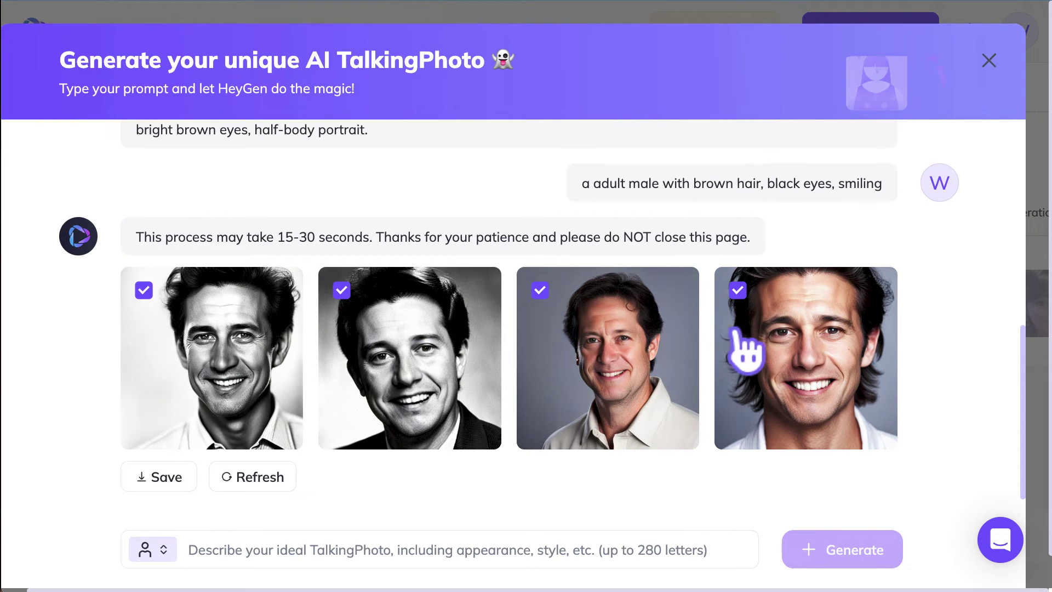
{"action": "left_click", "coordinate": [606, 317]}
{"action": "left_click", "coordinate": [430, 315]}
{"action": "left_click", "coordinate": [254, 326]}
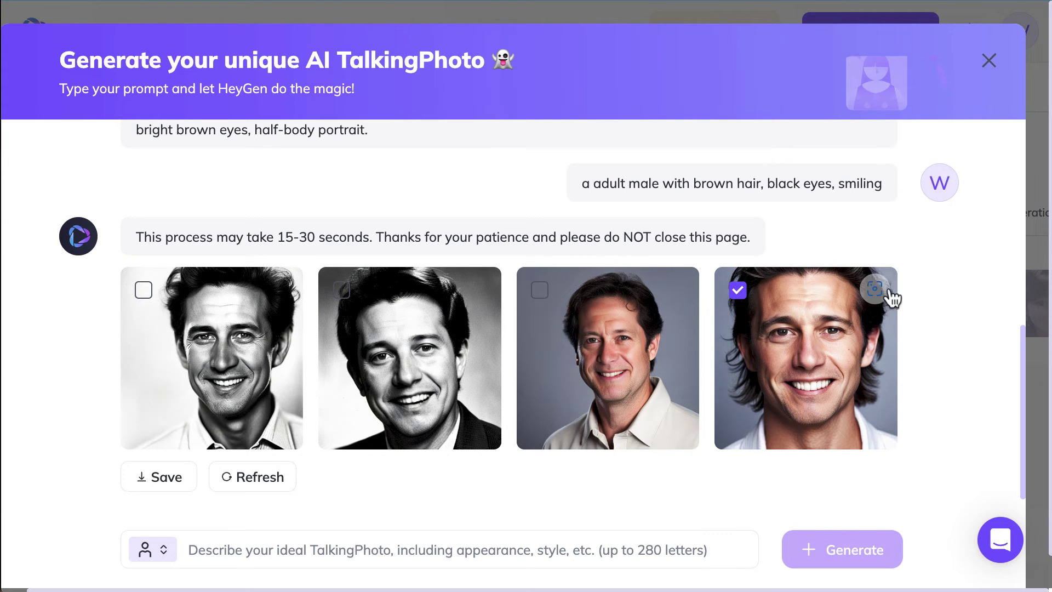
{"action": "left_click", "coordinate": [174, 475]}
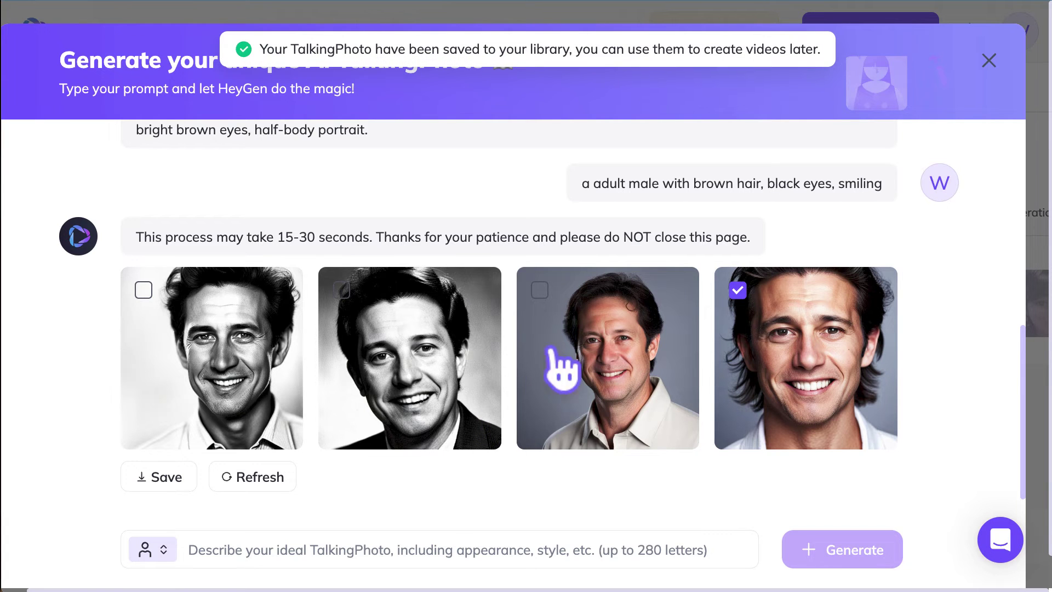
- Create a vertical video with the smiling-man TalkingPhoto and move the avatar to the lower right
{"action": "left_click", "coordinate": [989, 60]}
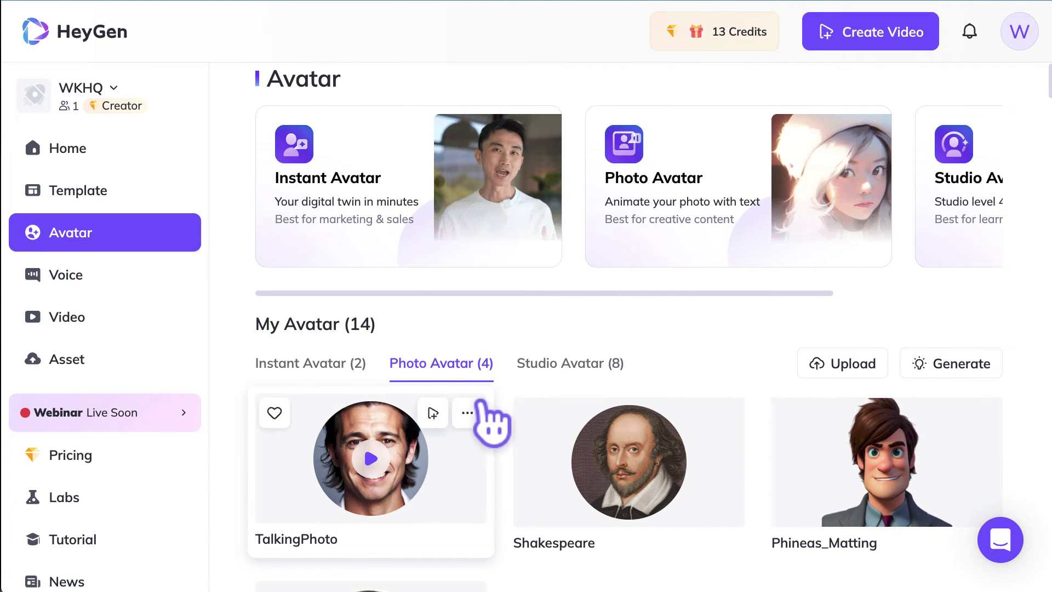
{"action": "mouse_move", "coordinate": [449, 389]}
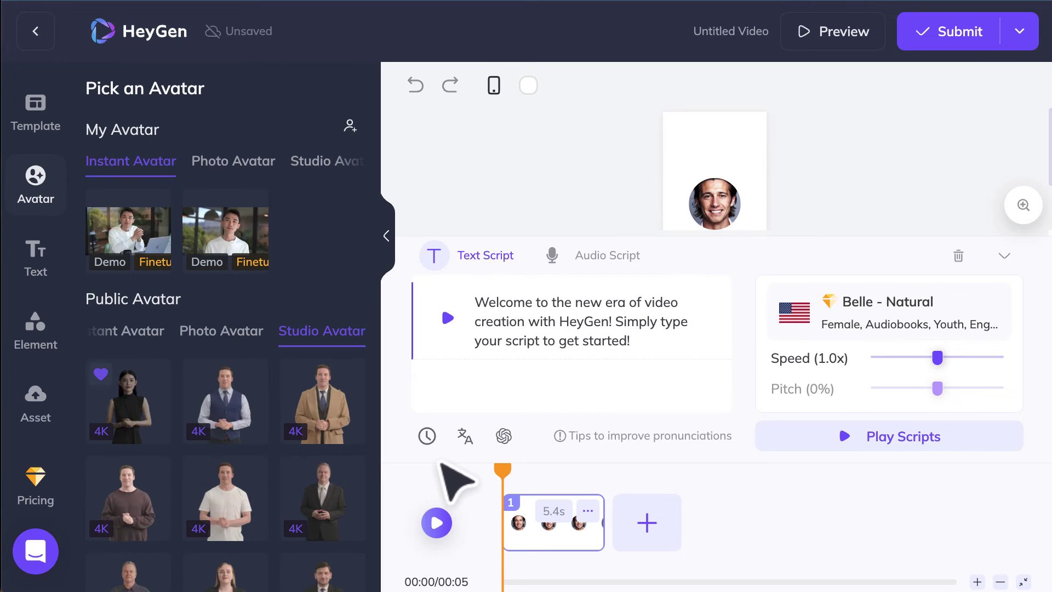
{"action": "key", "text": "ctrl+0"}
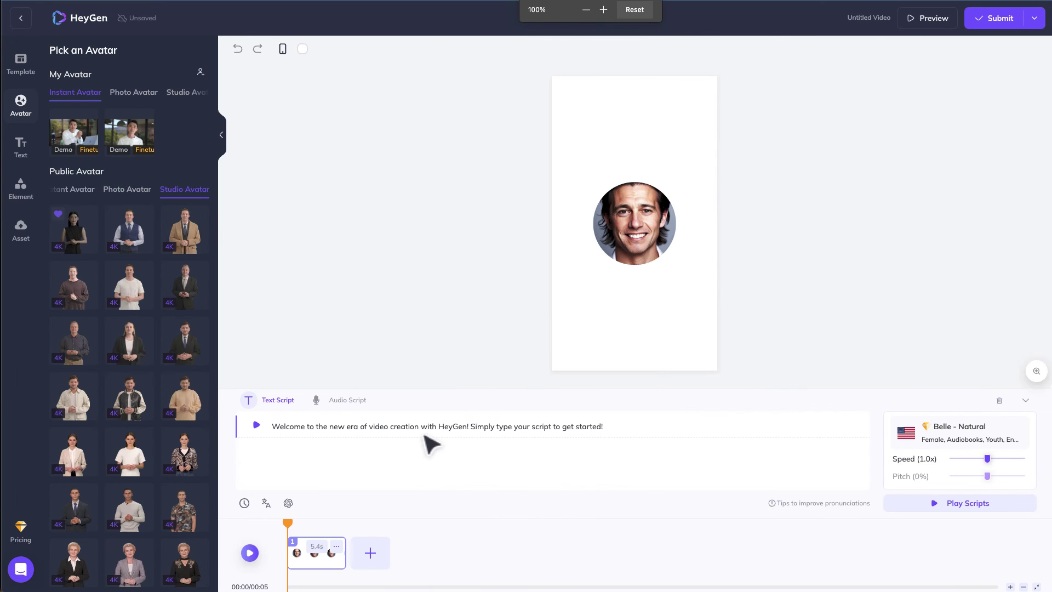
{"action": "left_click", "coordinate": [637, 222]}
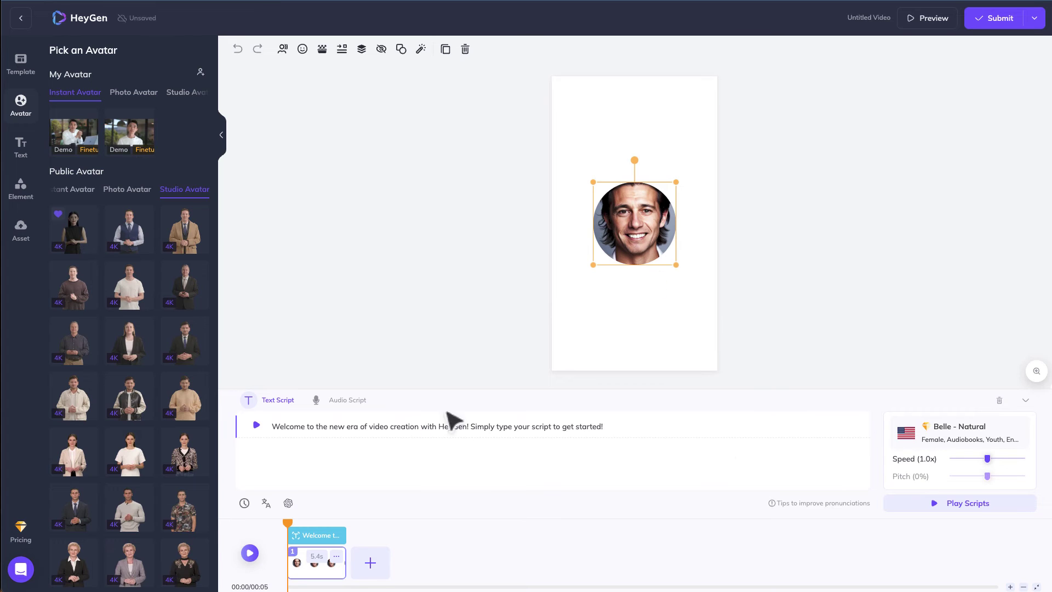
{"action": "left_click_drag", "start_coordinate": [640, 226], "coordinate": [669, 324]}
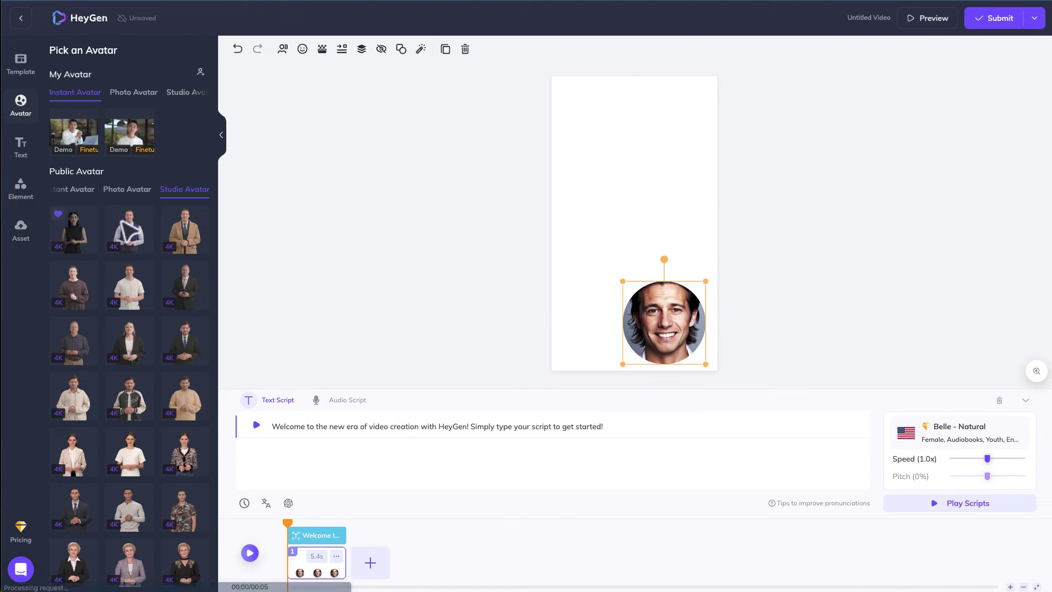
{"action": "left_click", "coordinate": [27, 186]}
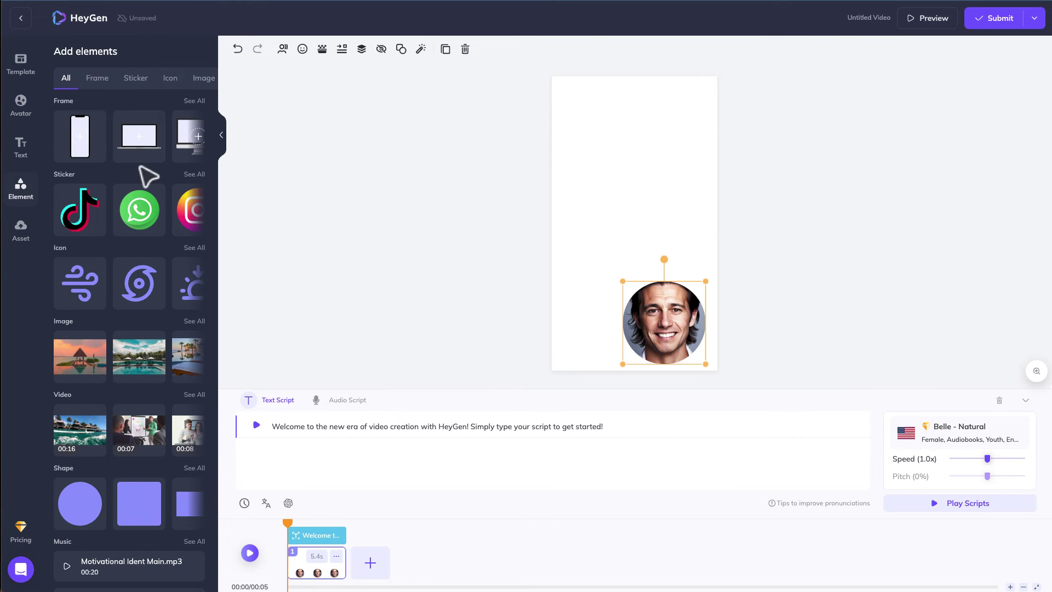
- Add a forest image and set it as the video background
{"action": "left_click", "coordinate": [198, 82]}
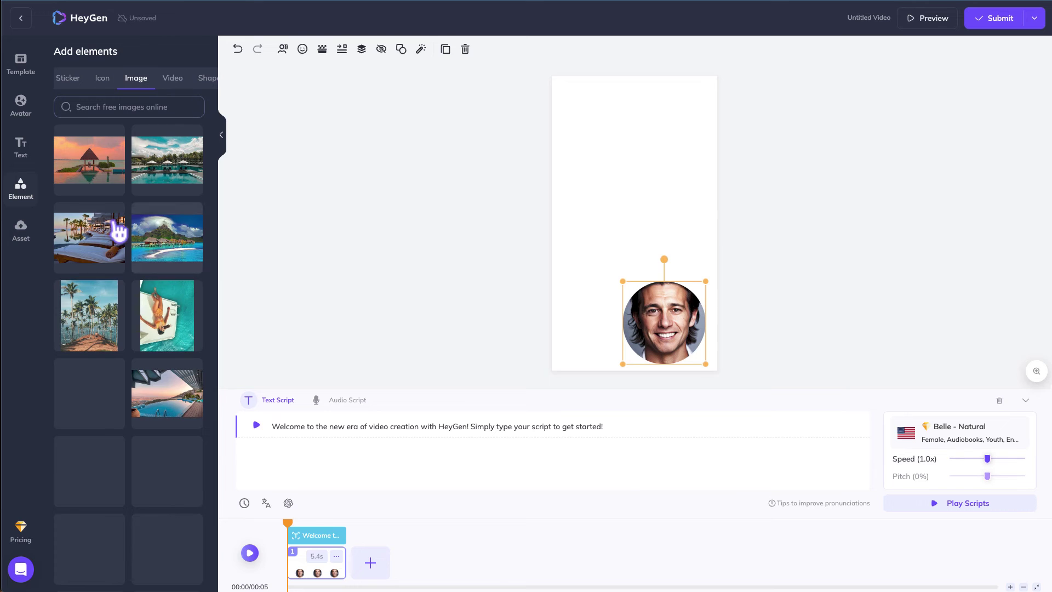
{"action": "left_click", "coordinate": [99, 106]}
{"action": "type", "text": "forest"}
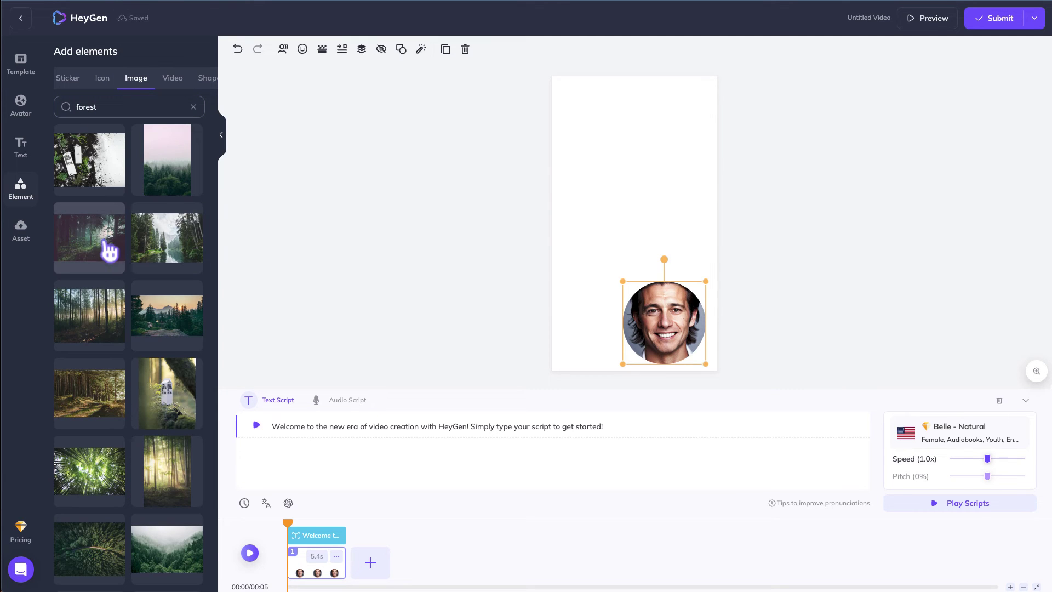
{"action": "left_click", "coordinate": [99, 315]}
{"action": "right_click", "coordinate": [631, 227]}
{"action": "left_click", "coordinate": [680, 273]}
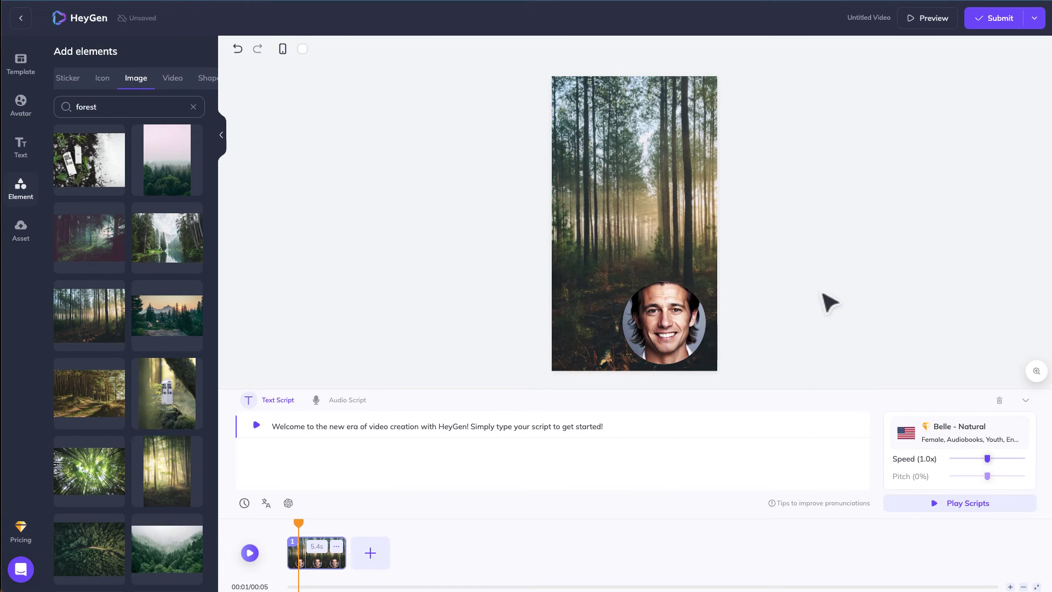
- Shrink the avatar circle into a small bubble in the lower-right corner
{"action": "left_click", "coordinate": [676, 336]}
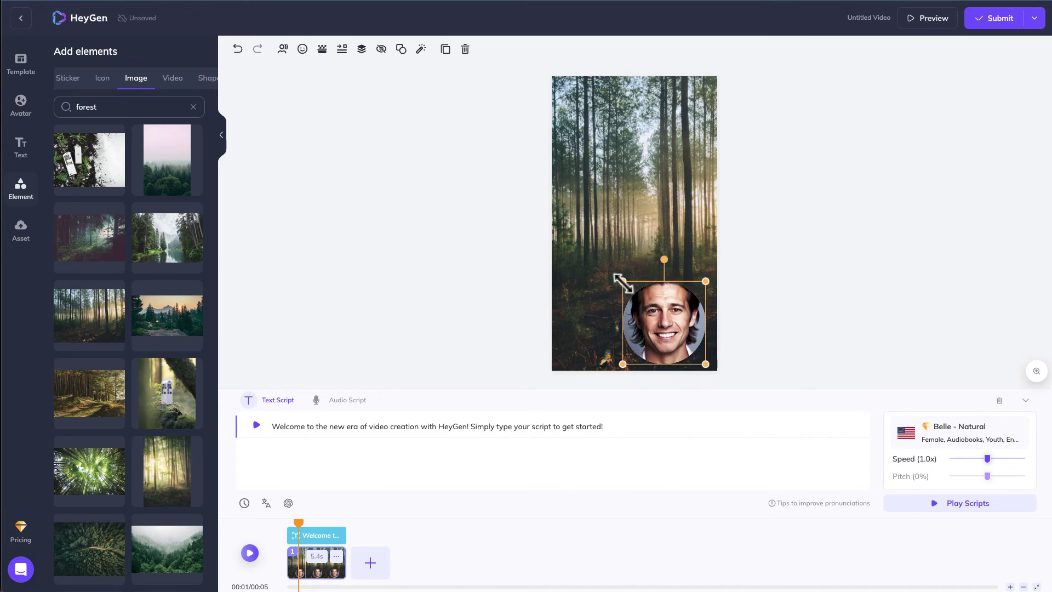
{"action": "left_click_drag", "start_coordinate": [622, 282], "coordinate": [642, 301]}
{"action": "left_click", "coordinate": [799, 312]}
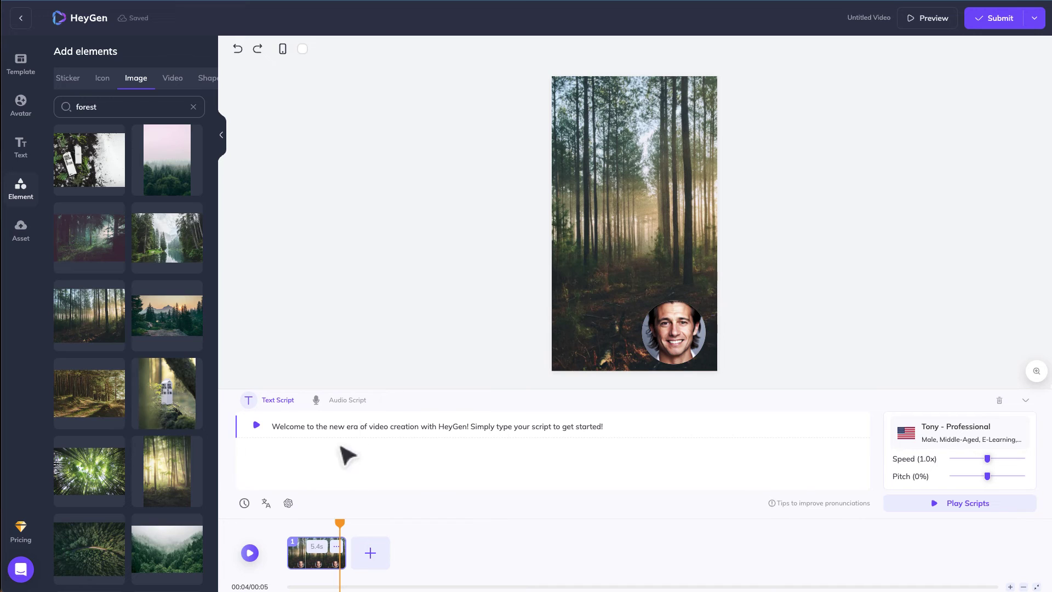
{"action": "left_click_drag", "start_coordinate": [603, 427], "coordinate": [471, 428]}
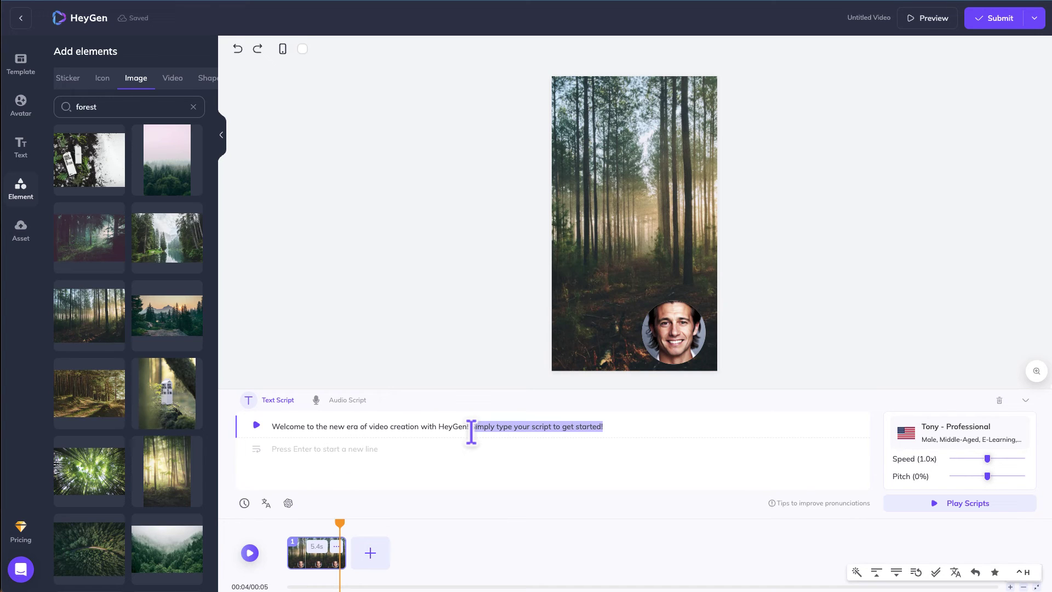
- Ask the GPT Script Writer for a short personal-growth intro with key points 'dont be negative, think positive'
{"action": "key", "text": "Right"}
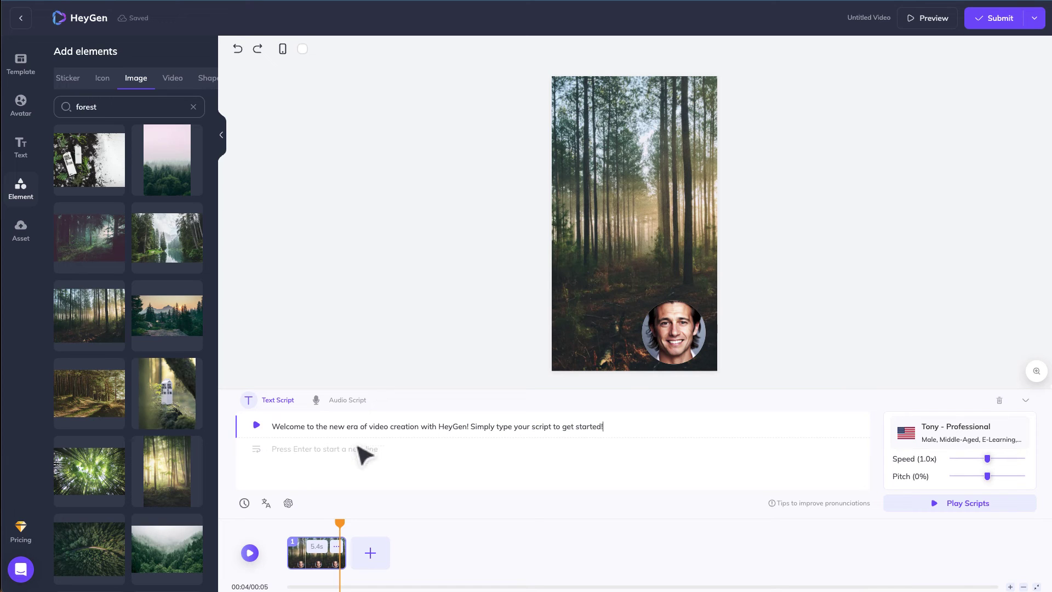
{"action": "left_click", "coordinate": [292, 505]}
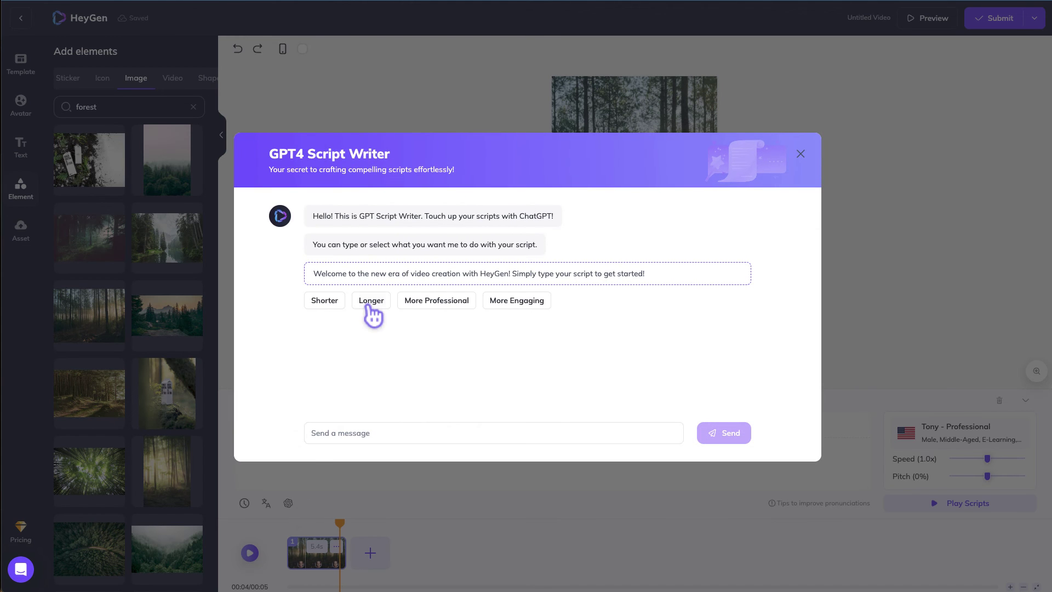
{"action": "left_click", "coordinate": [367, 432]}
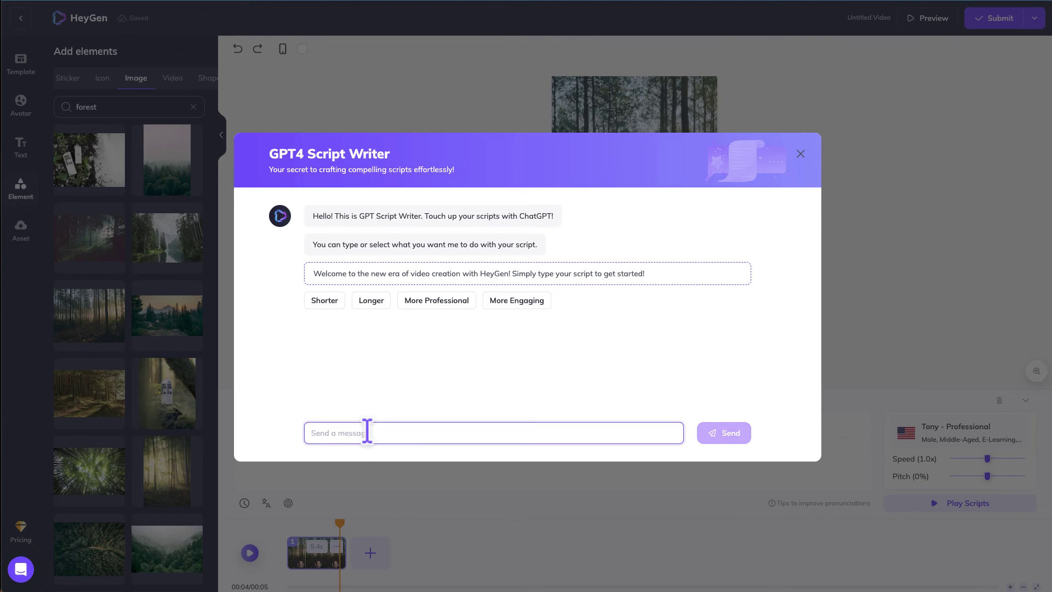
{"action": "type", "text": "create"}
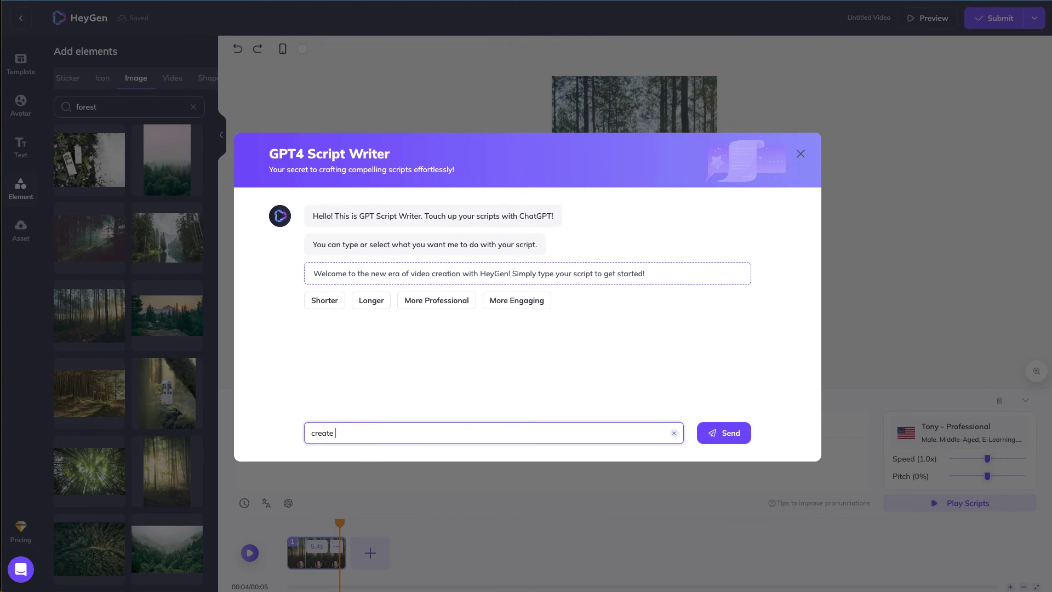
{"action": "type", "text": " a shor"}
{"action": "type", "text": "rwo"}
{"action": "key", "text": "Return"}
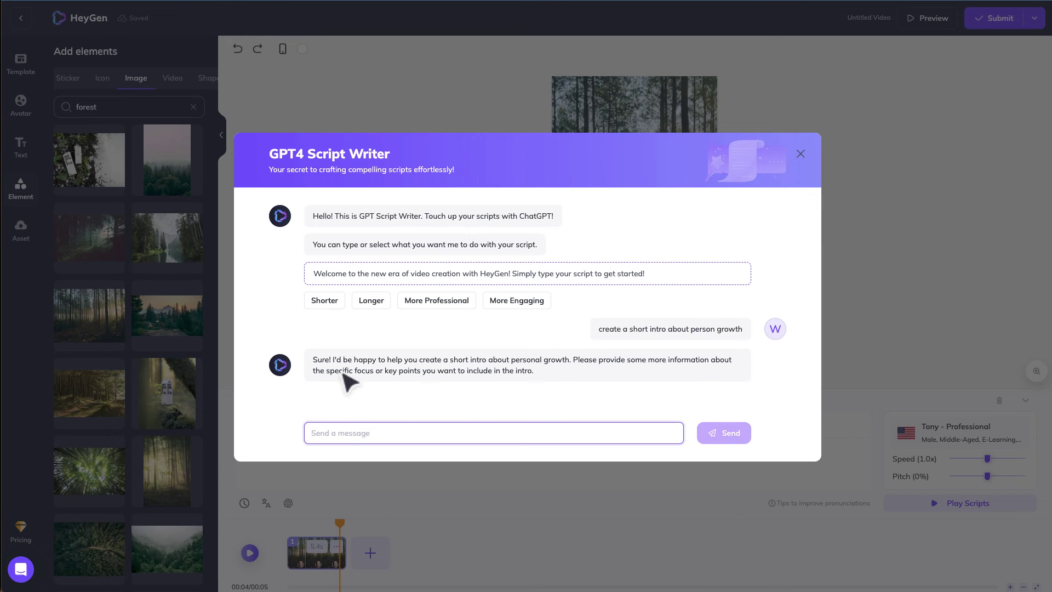
{"action": "type", "text": "key points: dont be negative, think positive"}
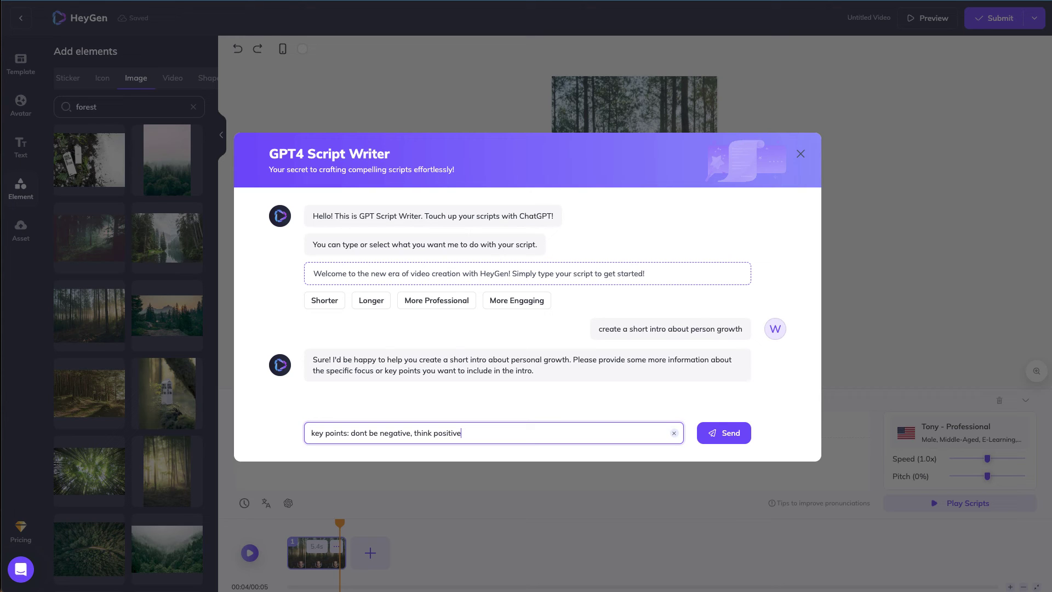
{"action": "left_click", "coordinate": [723, 432]}
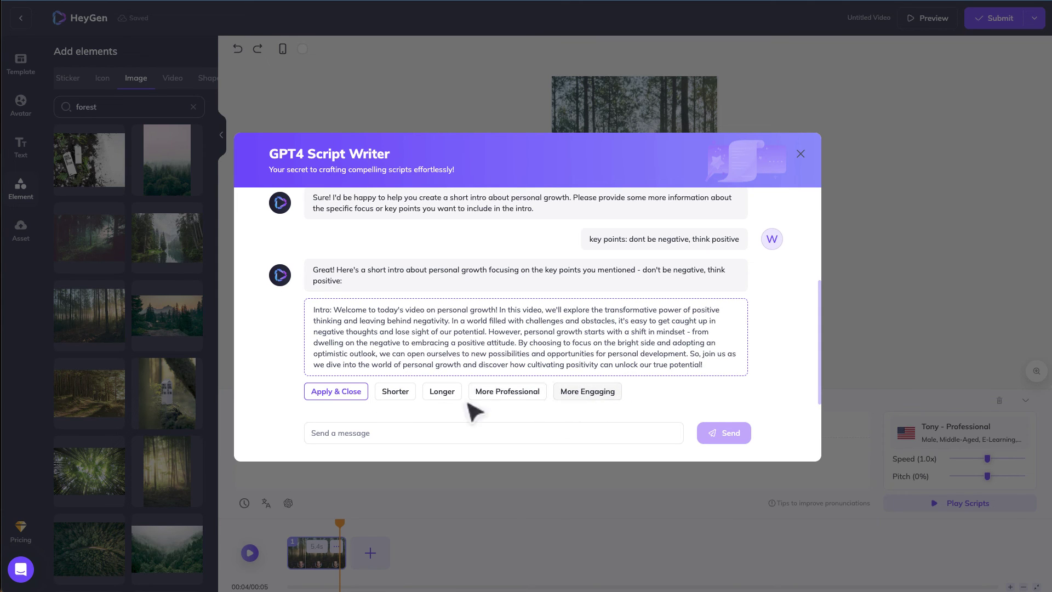
- Have the GPT4 Script Writer shorten the intro and apply it as Tony - Professional's script
{"action": "left_click", "coordinate": [398, 392]}
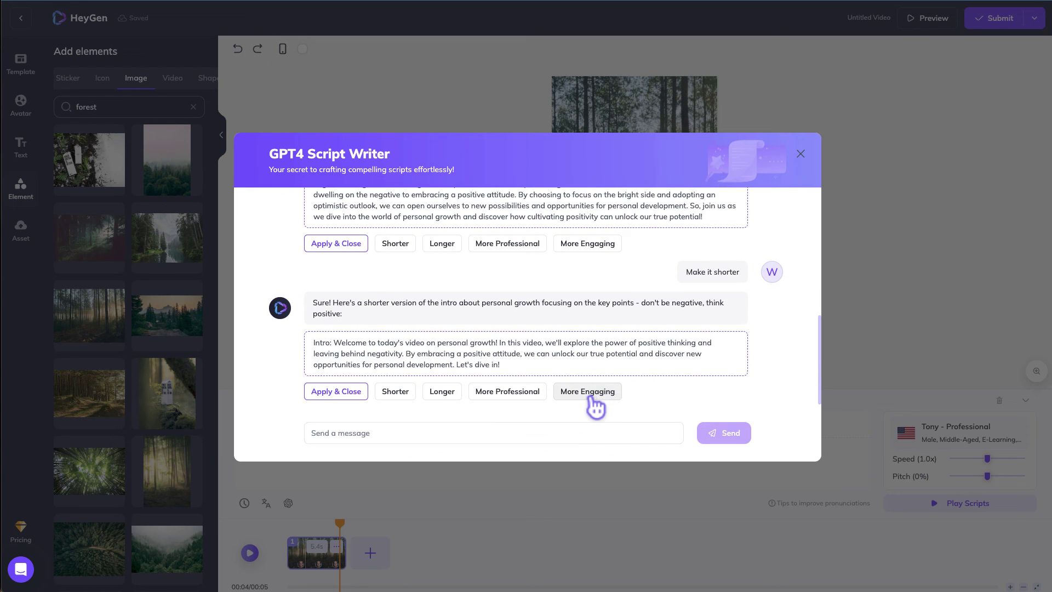
{"action": "left_click", "coordinate": [331, 392]}
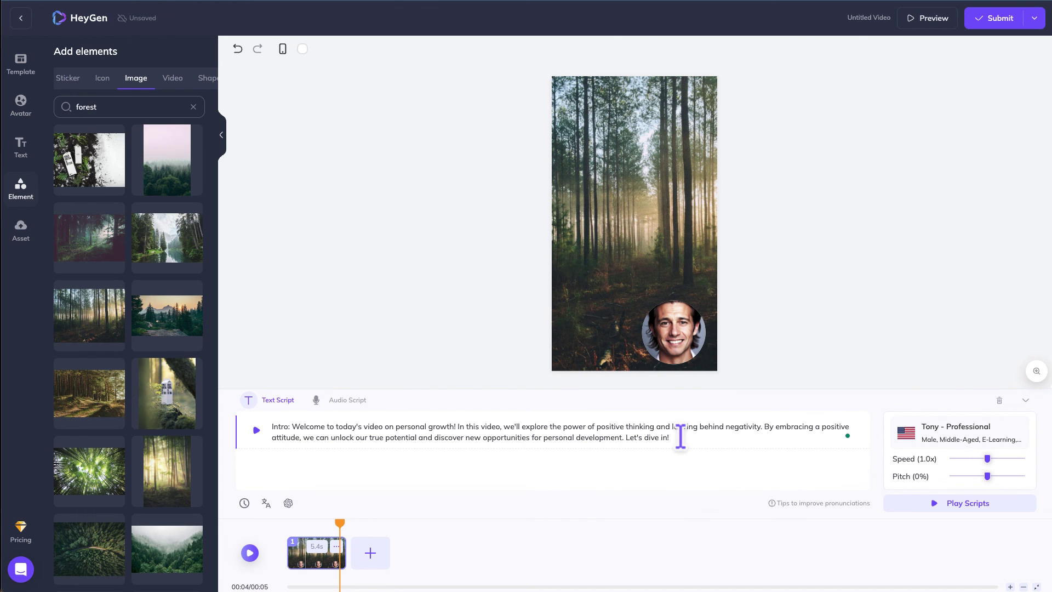
- Filter voices to Male, assign Sam - Natural to the intro script, and play it back
{"action": "left_click_drag", "start_coordinate": [681, 437], "coordinate": [840, 442]}
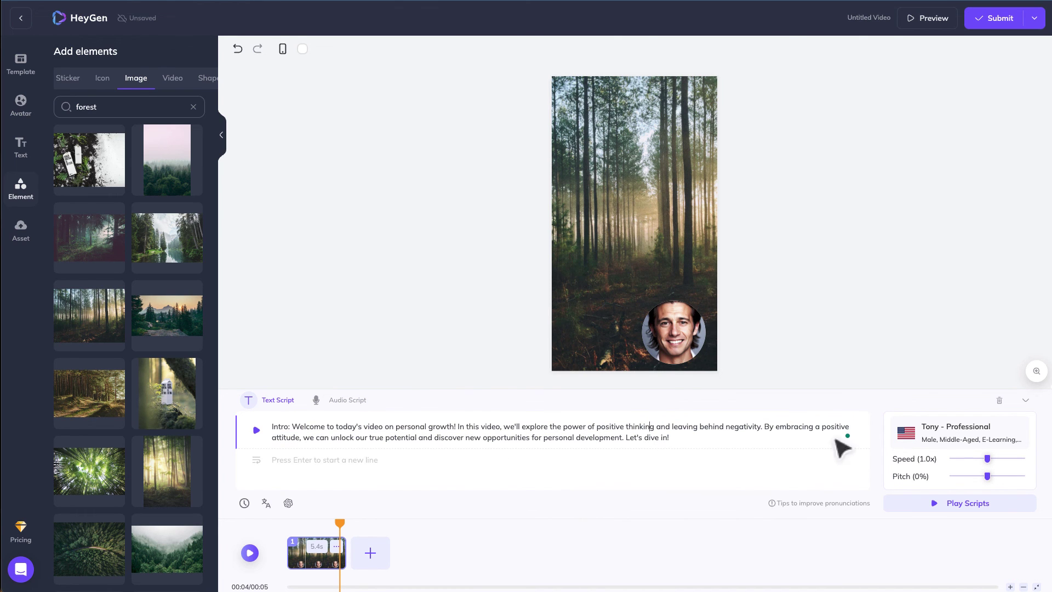
{"action": "left_click", "coordinate": [944, 436]}
{"action": "scroll", "coordinate": [652, 394], "scroll_direction": "down", "scroll_amount": 12}
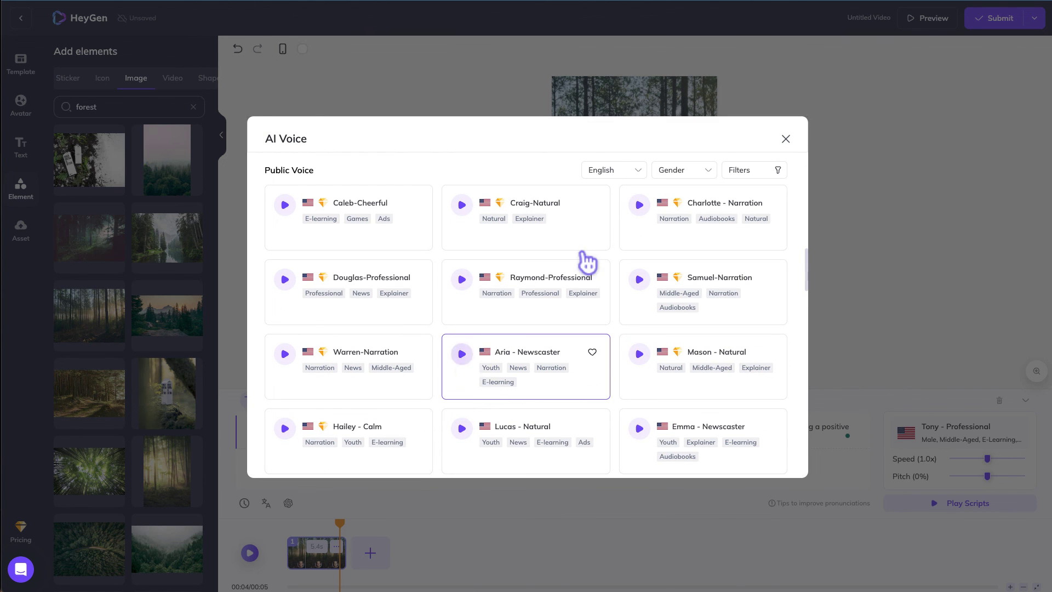
{"action": "left_click", "coordinate": [701, 170]}
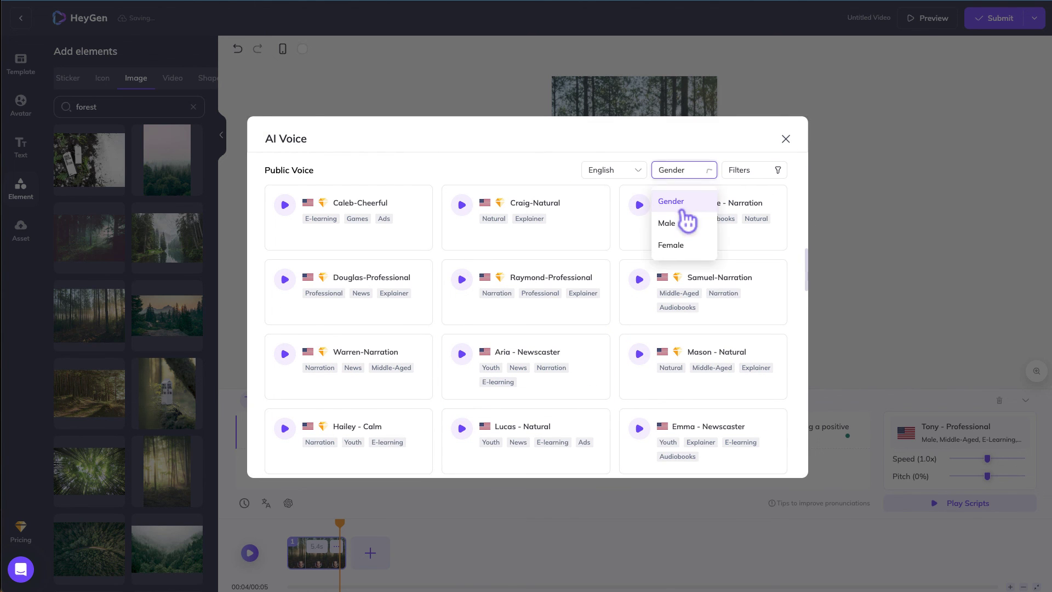
{"action": "left_click", "coordinate": [679, 225]}
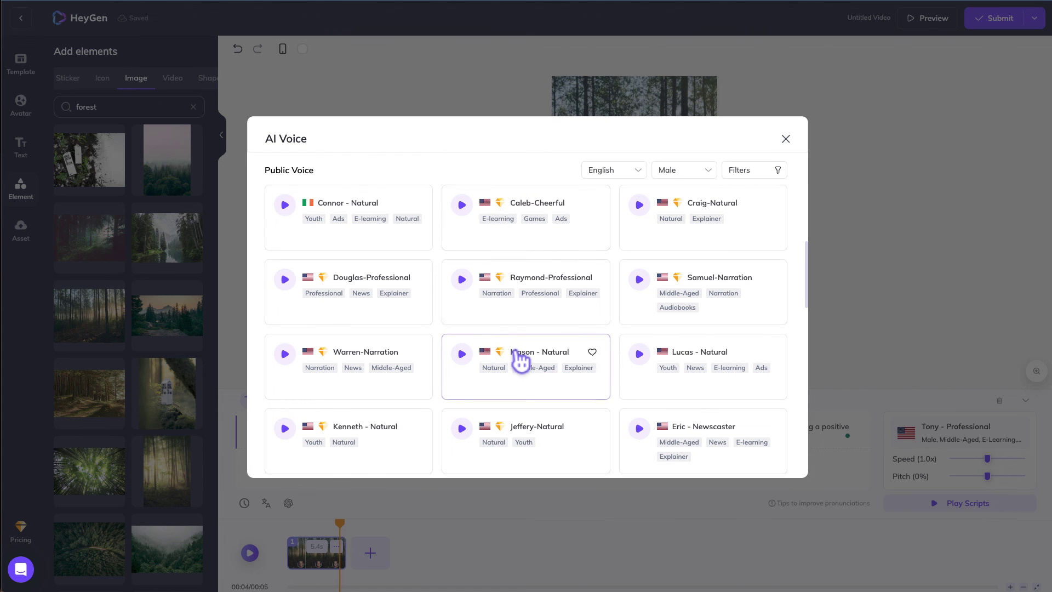
{"action": "scroll", "coordinate": [520, 358], "scroll_direction": "down", "scroll_amount": 5}
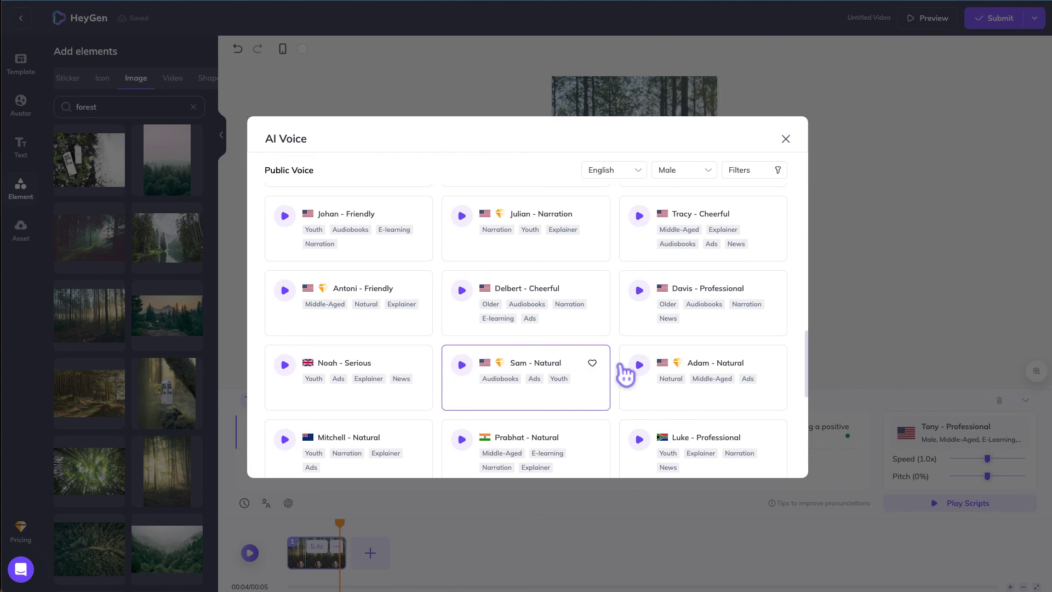
{"action": "left_click", "coordinate": [523, 366]}
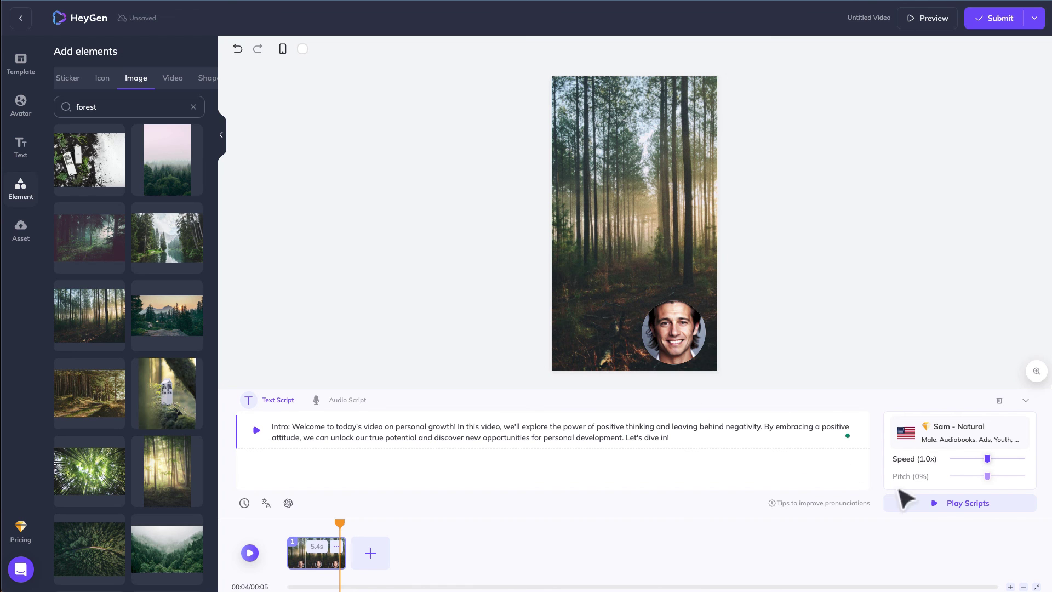
{"action": "left_click", "coordinate": [946, 513]}
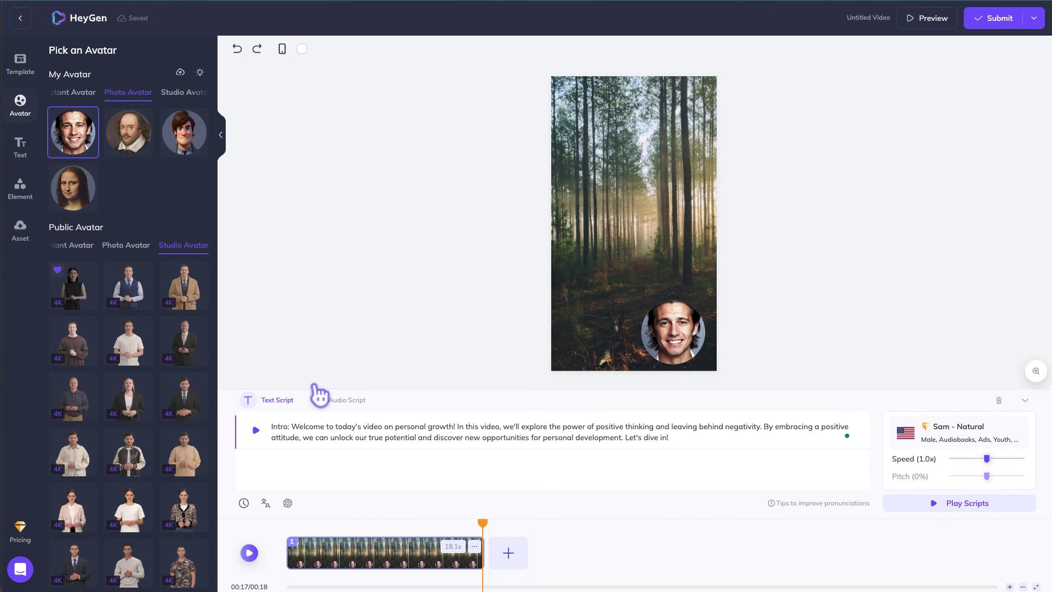
{"action": "left_click", "coordinate": [273, 426]}
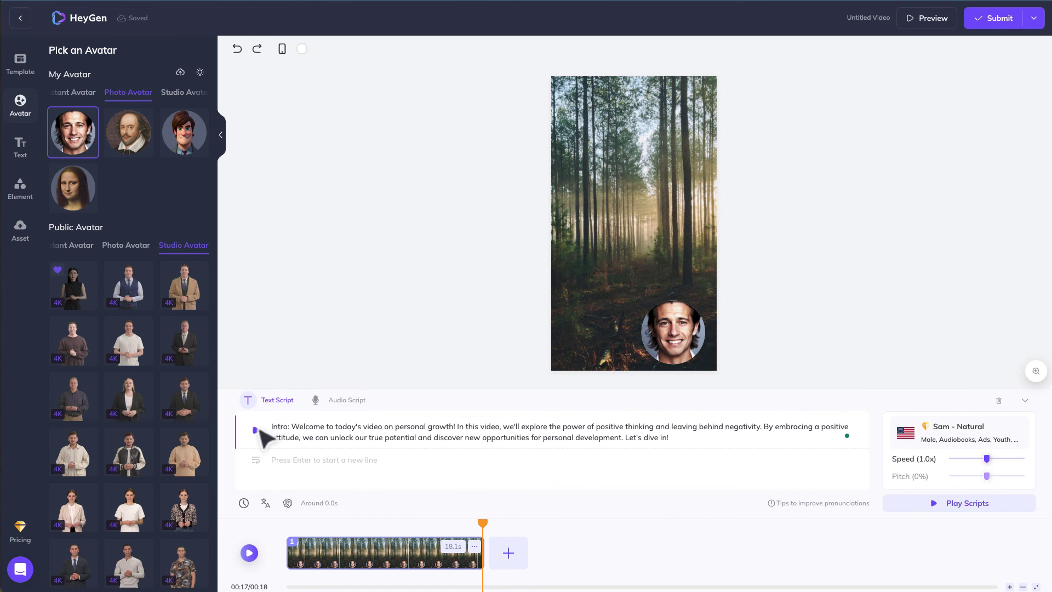
{"action": "left_click", "coordinate": [256, 430]}
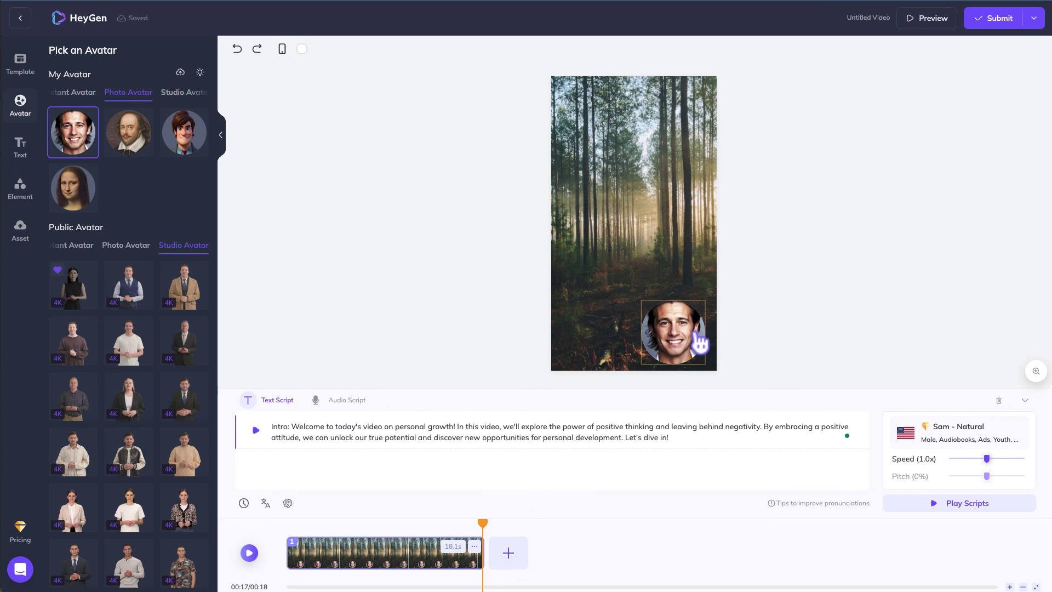
{"action": "left_click", "coordinate": [676, 342]}
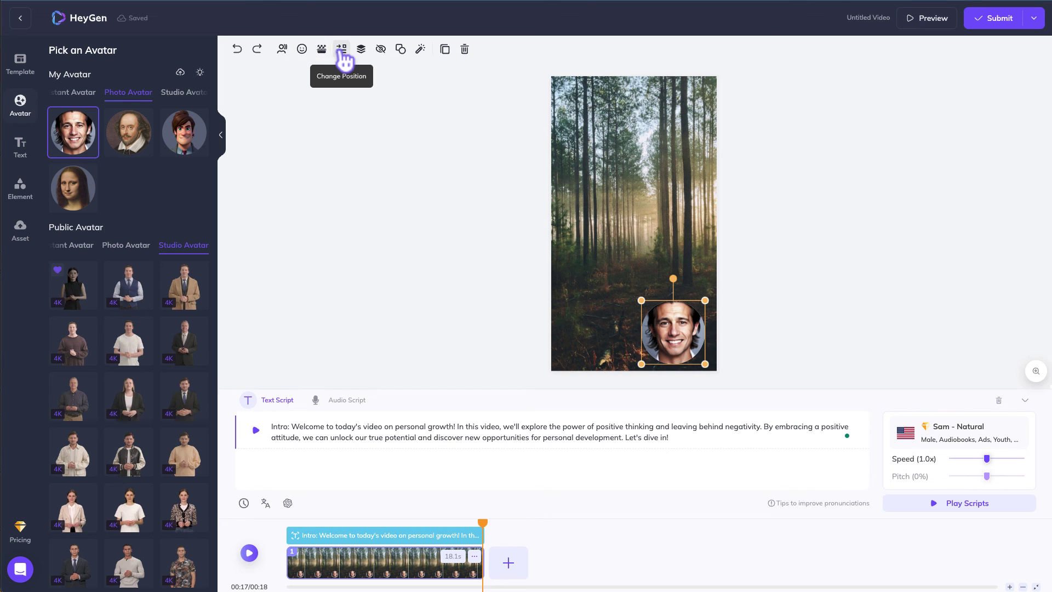
{"action": "left_click", "coordinate": [283, 54]}
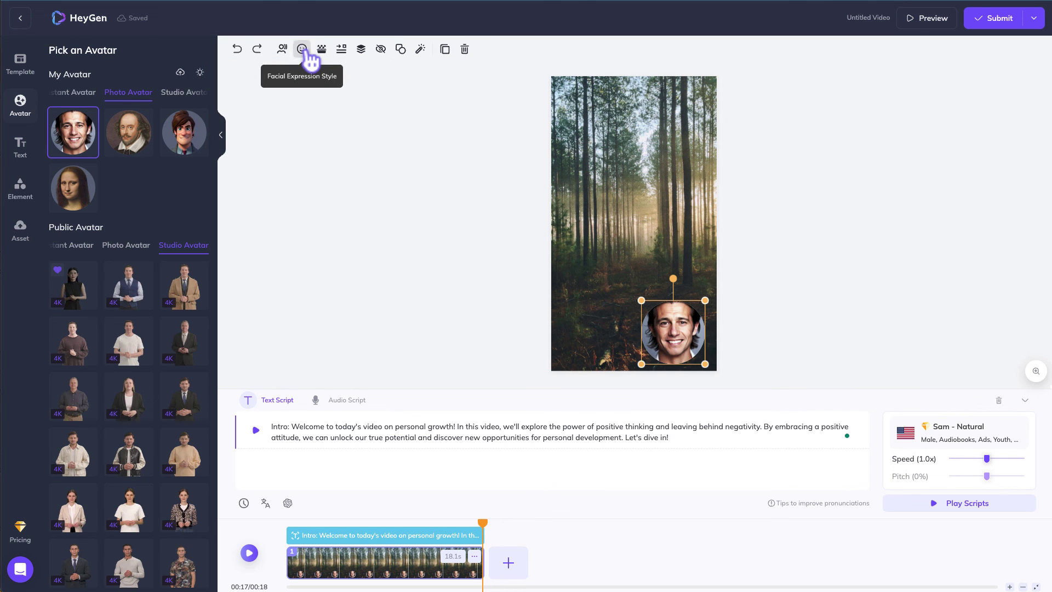
{"action": "left_click", "coordinate": [302, 50]}
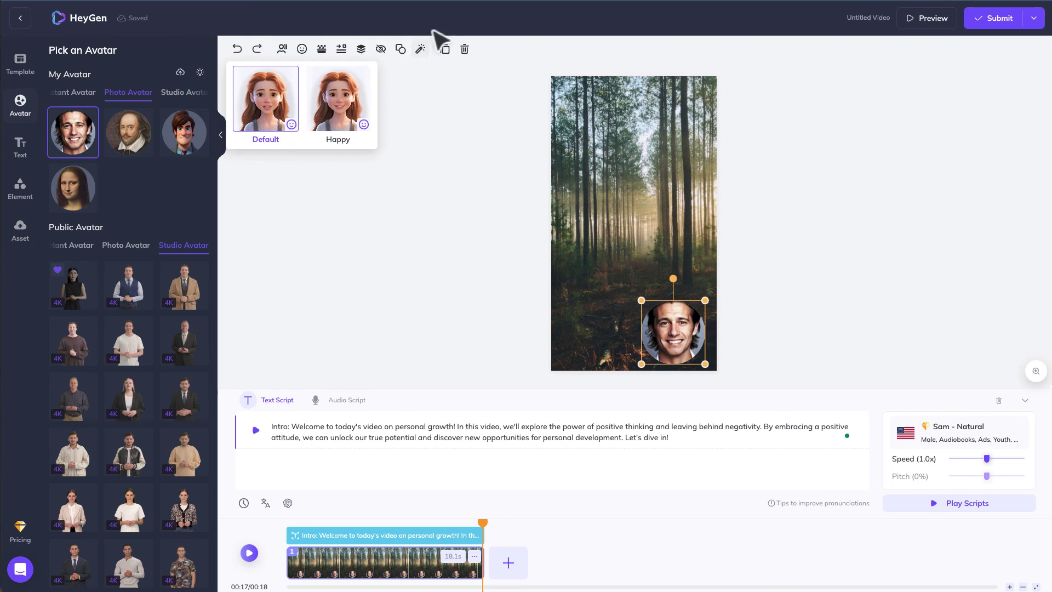